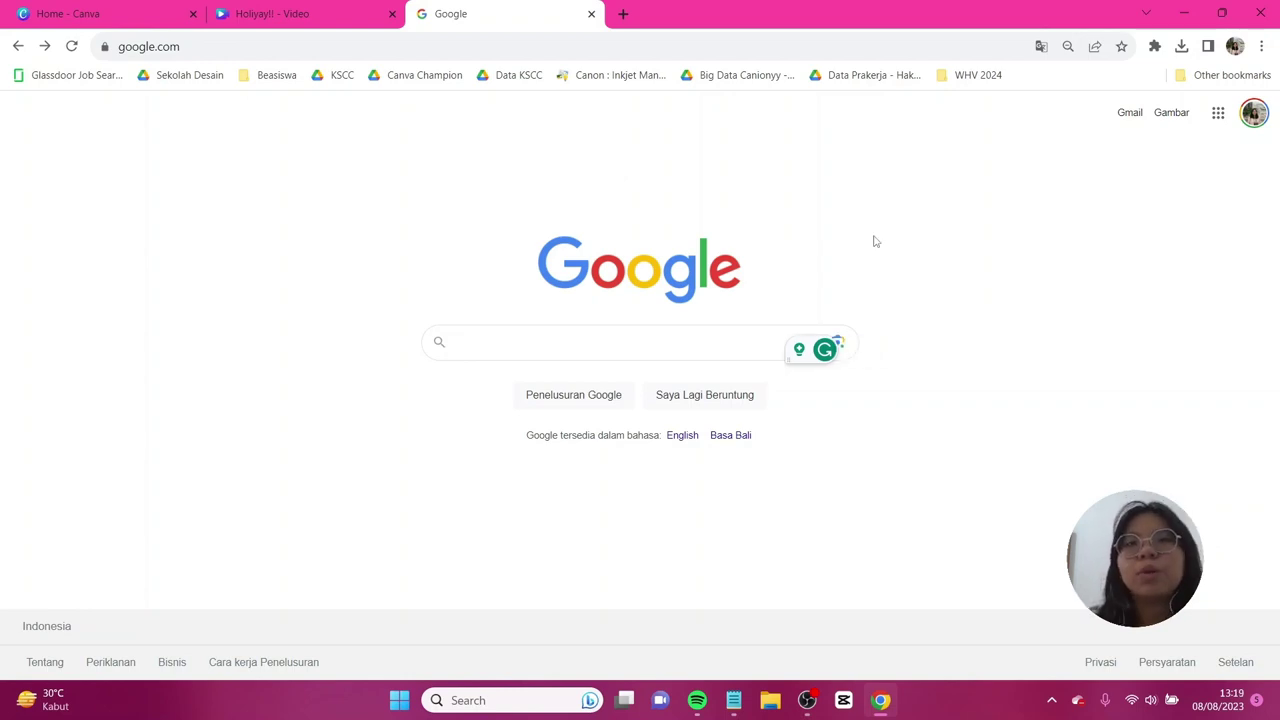
Step: Search Google for "download font free"
click(742, 347)
text(download fo)
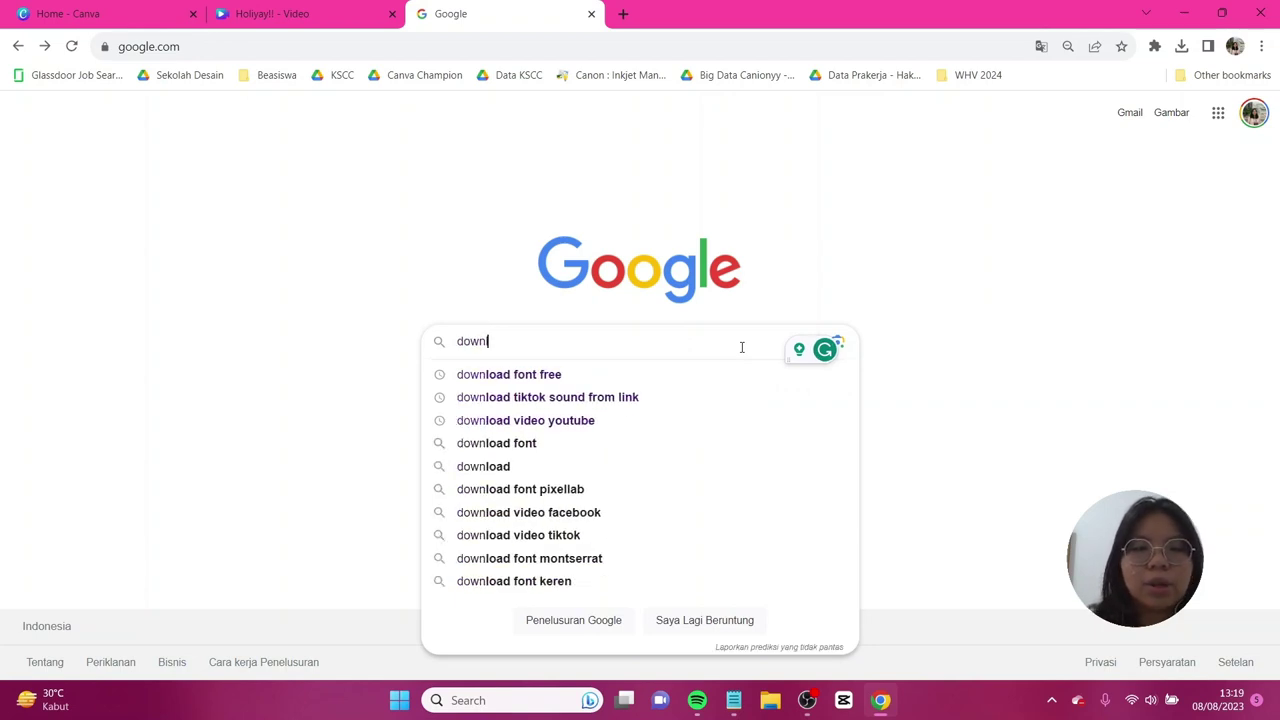
text(nt free)
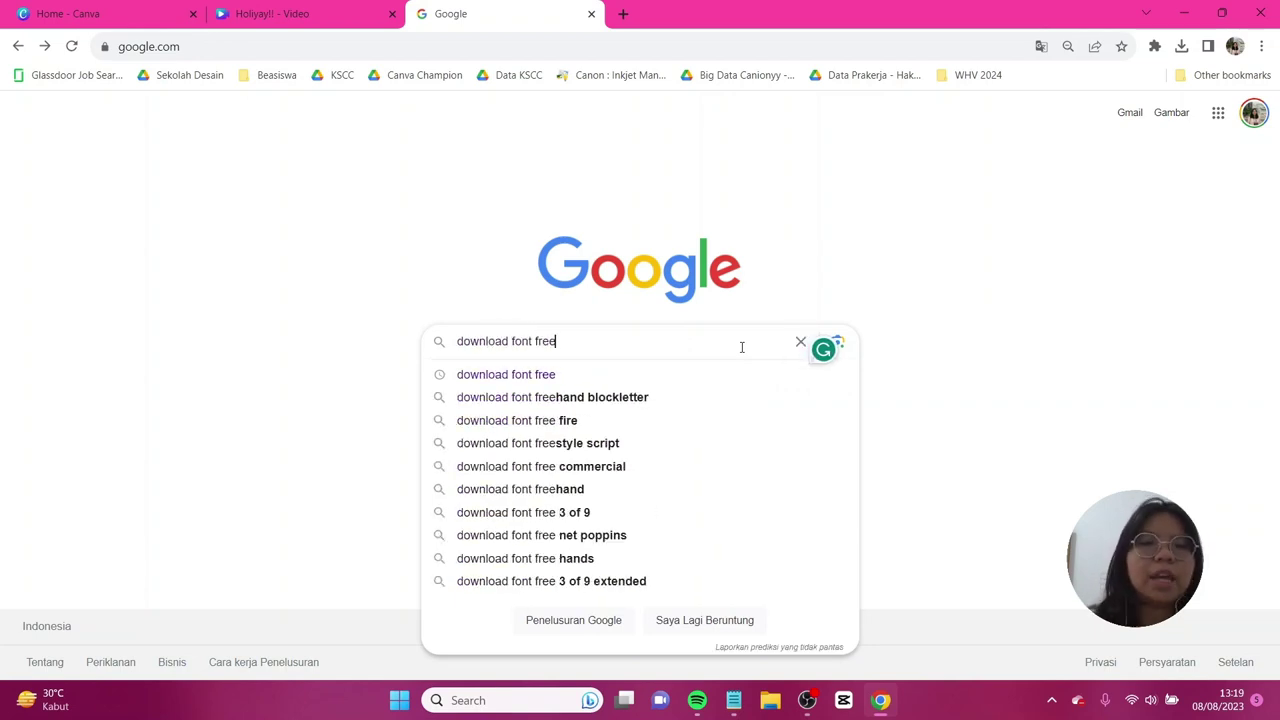
key(Return)
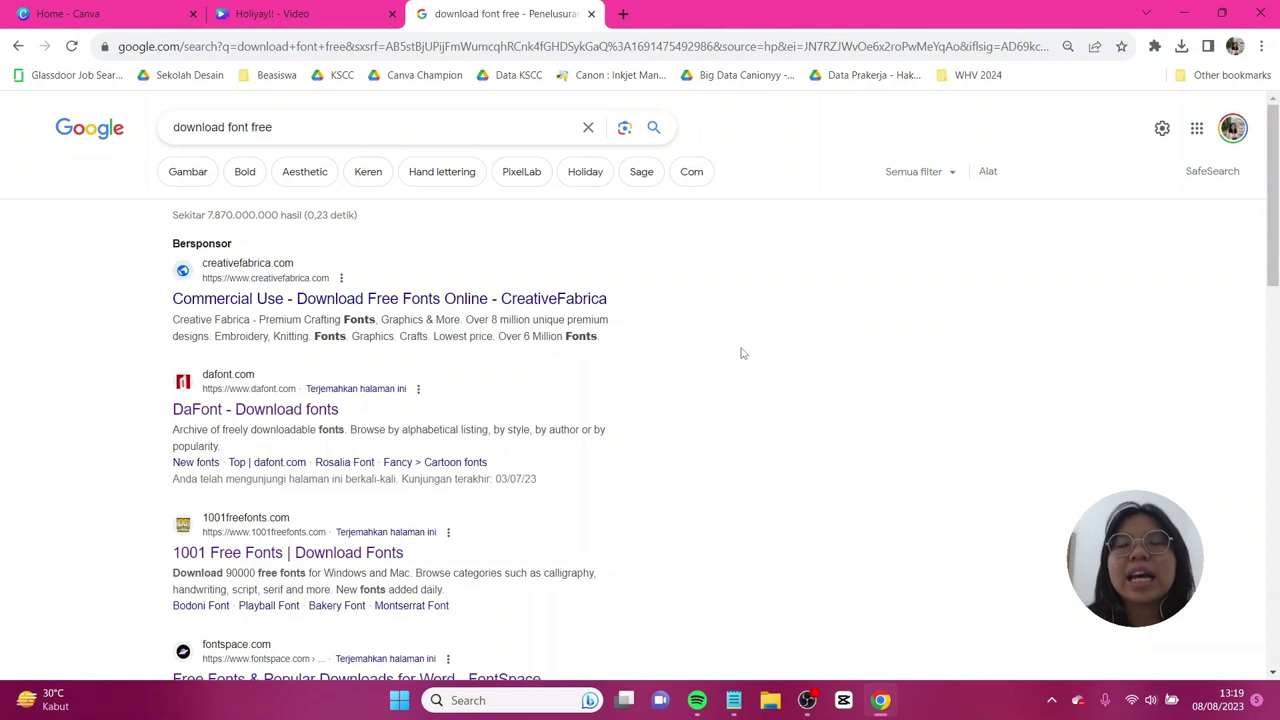
Step: Look through the free font sites in the search results and open DaFont
scroll(742, 353, down, 1)
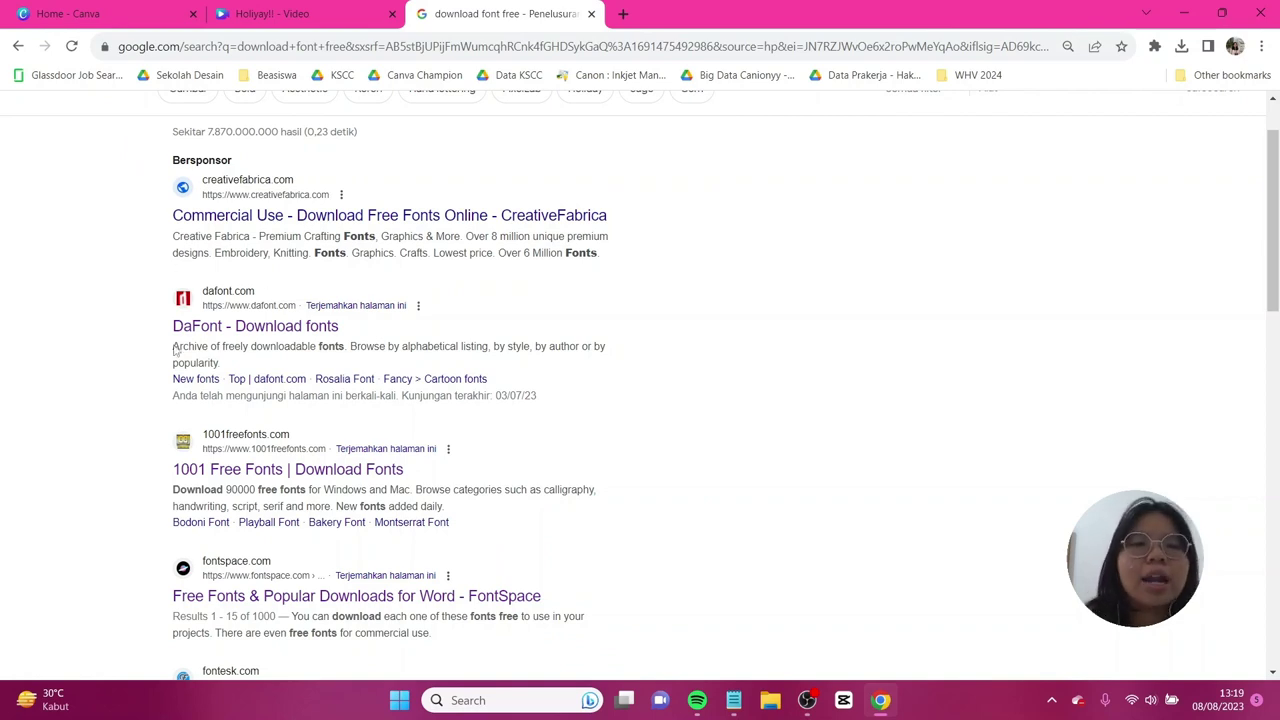
scroll(419, 349, down, 1)
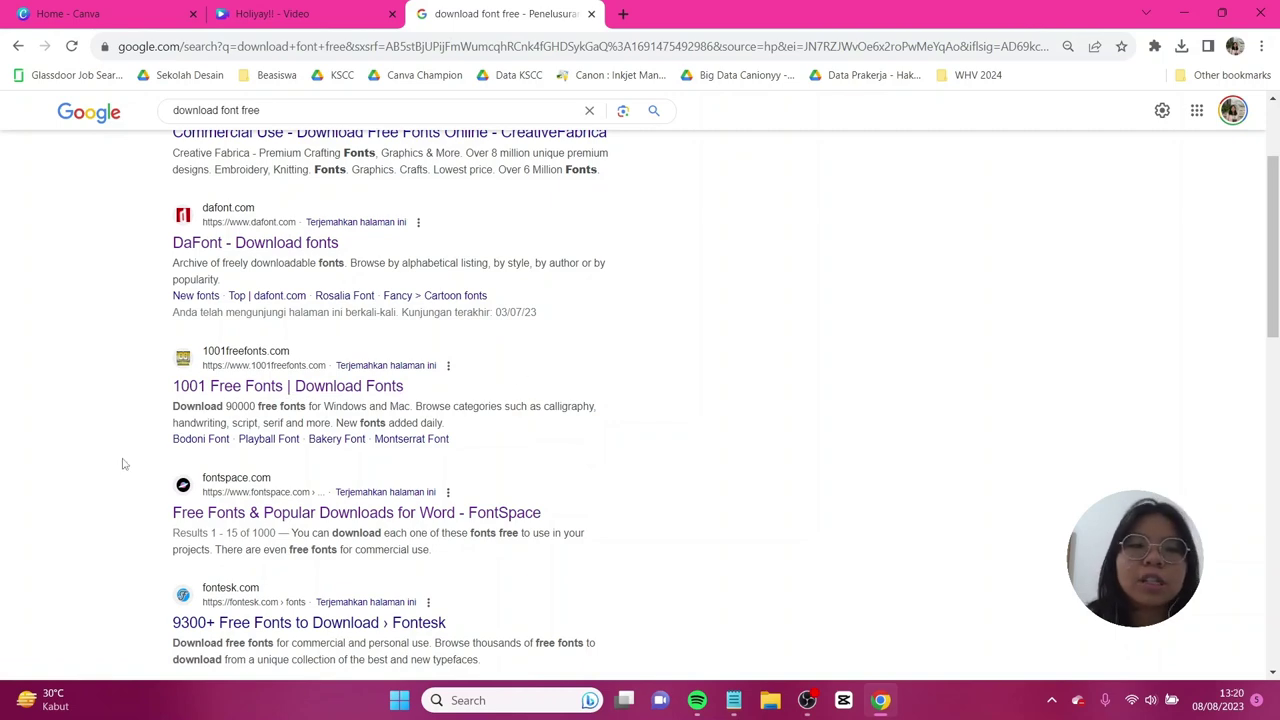
scroll(575, 568, down, 2)
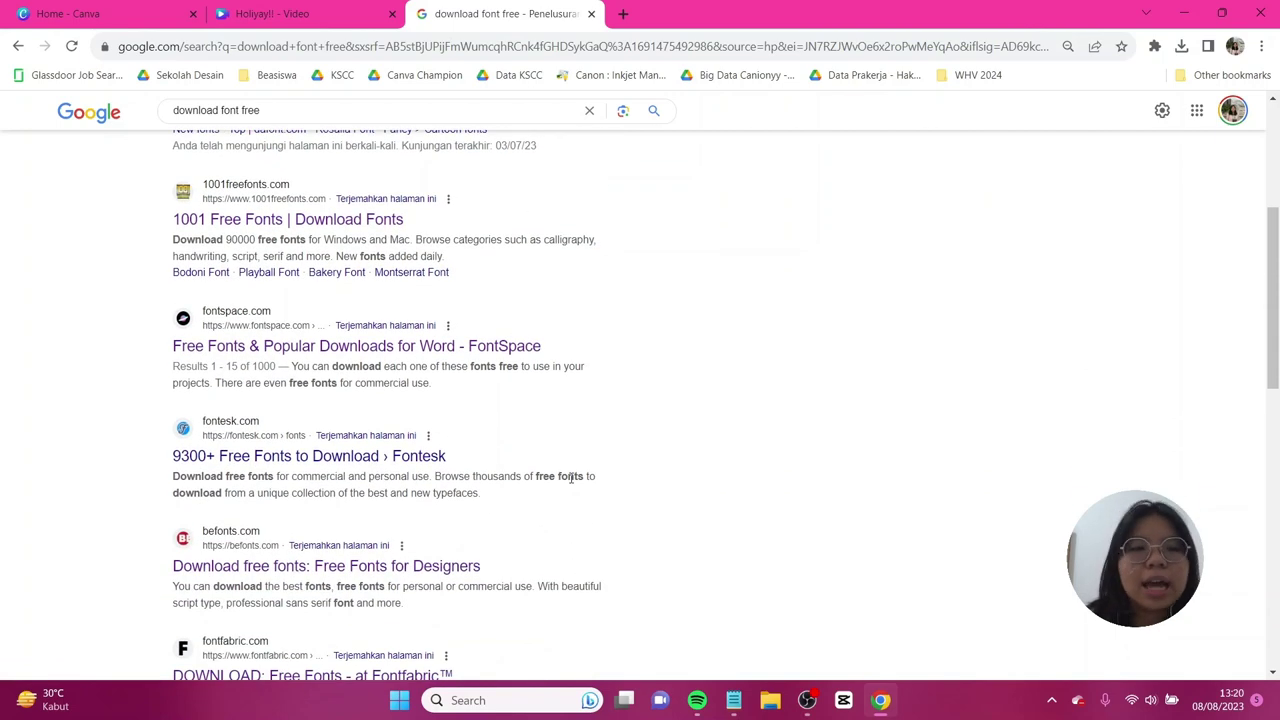
scroll(739, 462, up, 1)
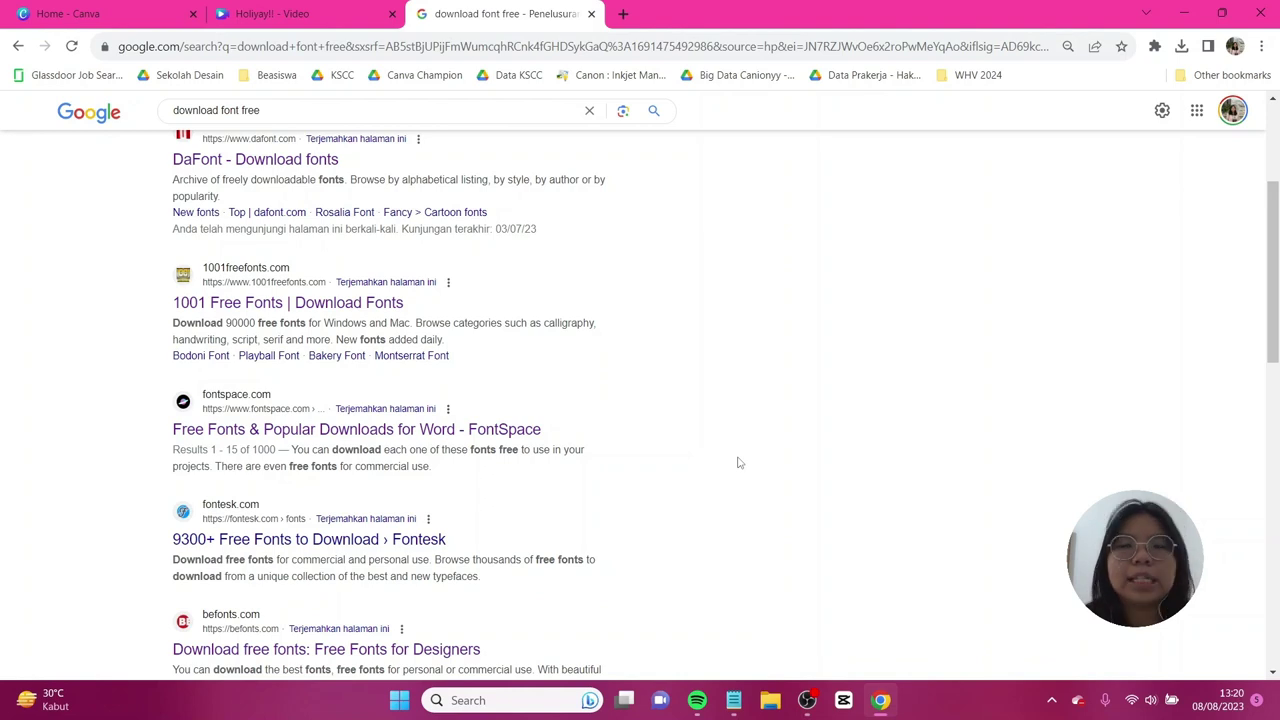
scroll(739, 462, up, 1)
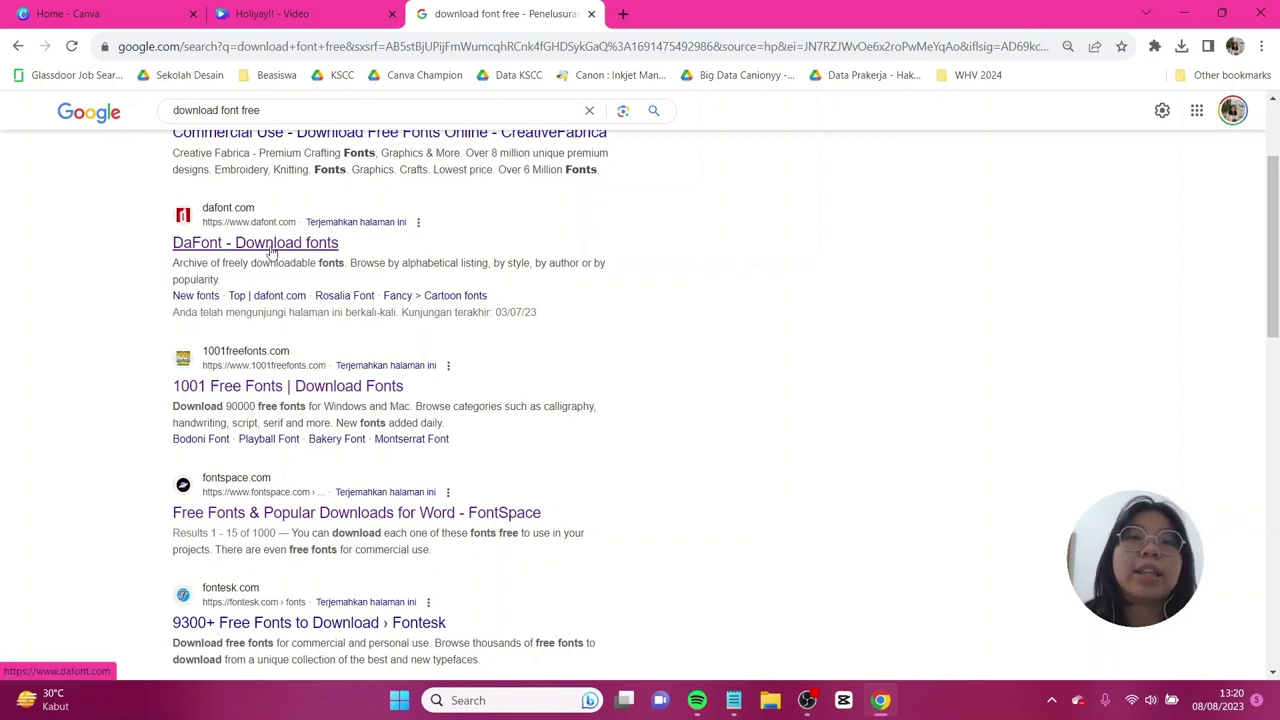
click(270, 250)
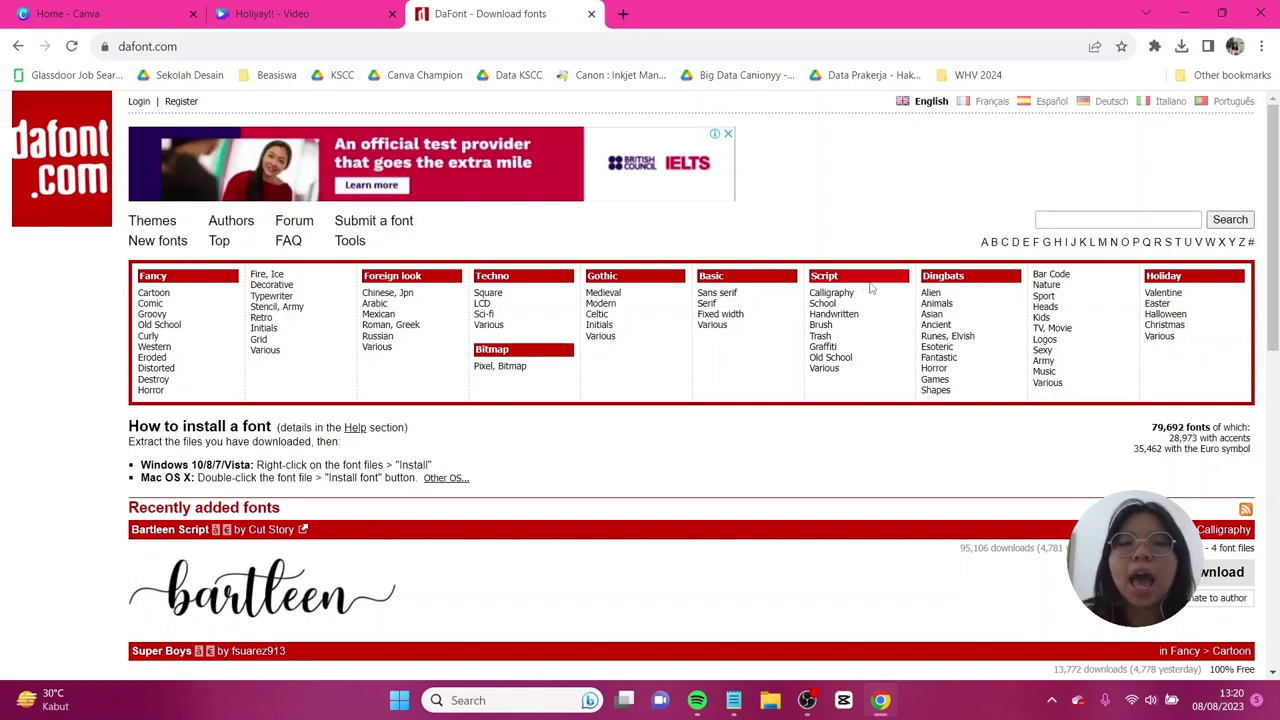
Step: Browse DaFont's recently added fonts and download the Duck Spicy font
scroll(618, 333, down, 1)
scroll(618, 333, down, 1)
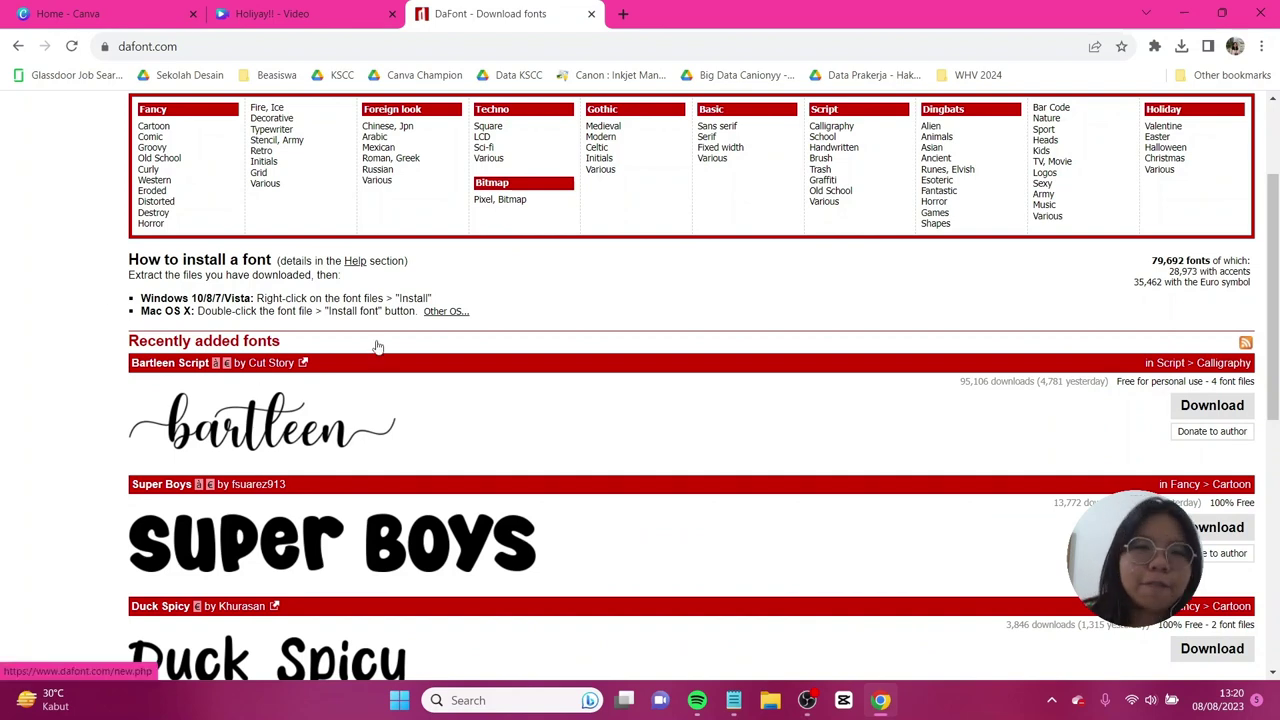
scroll(409, 407, down, 1)
scroll(409, 407, down, 1)
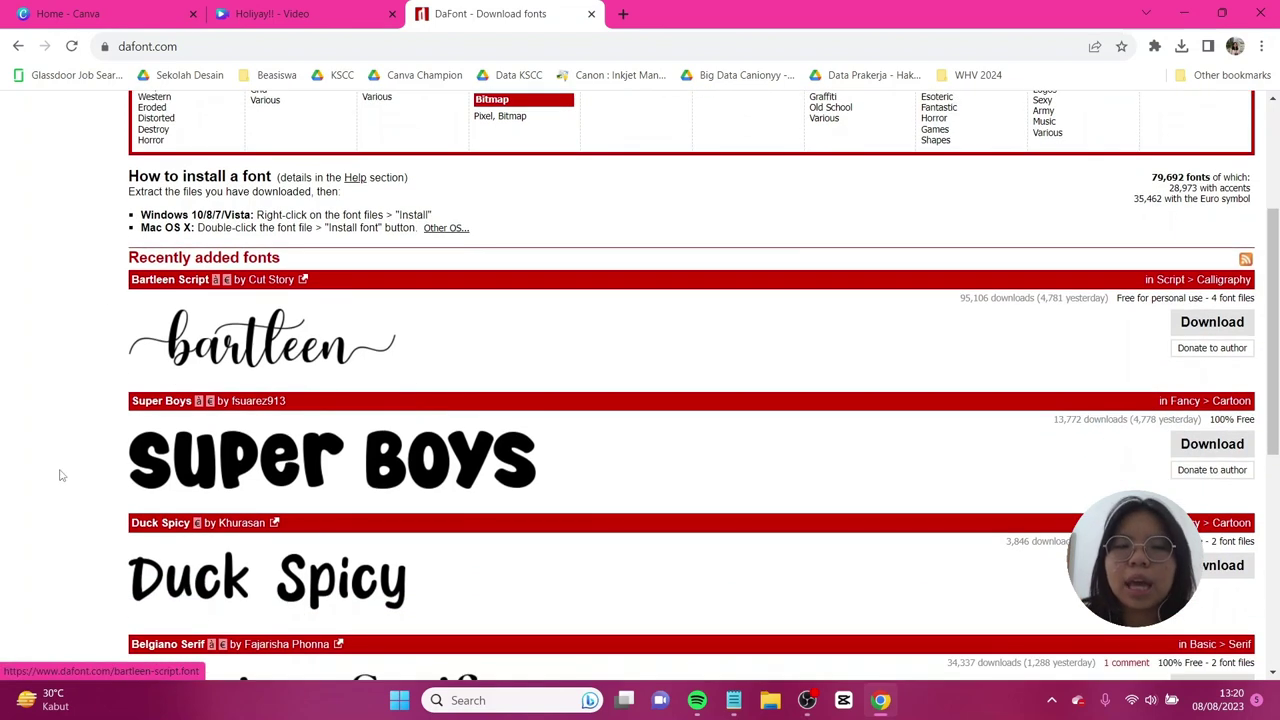
scroll(530, 398, down, 2)
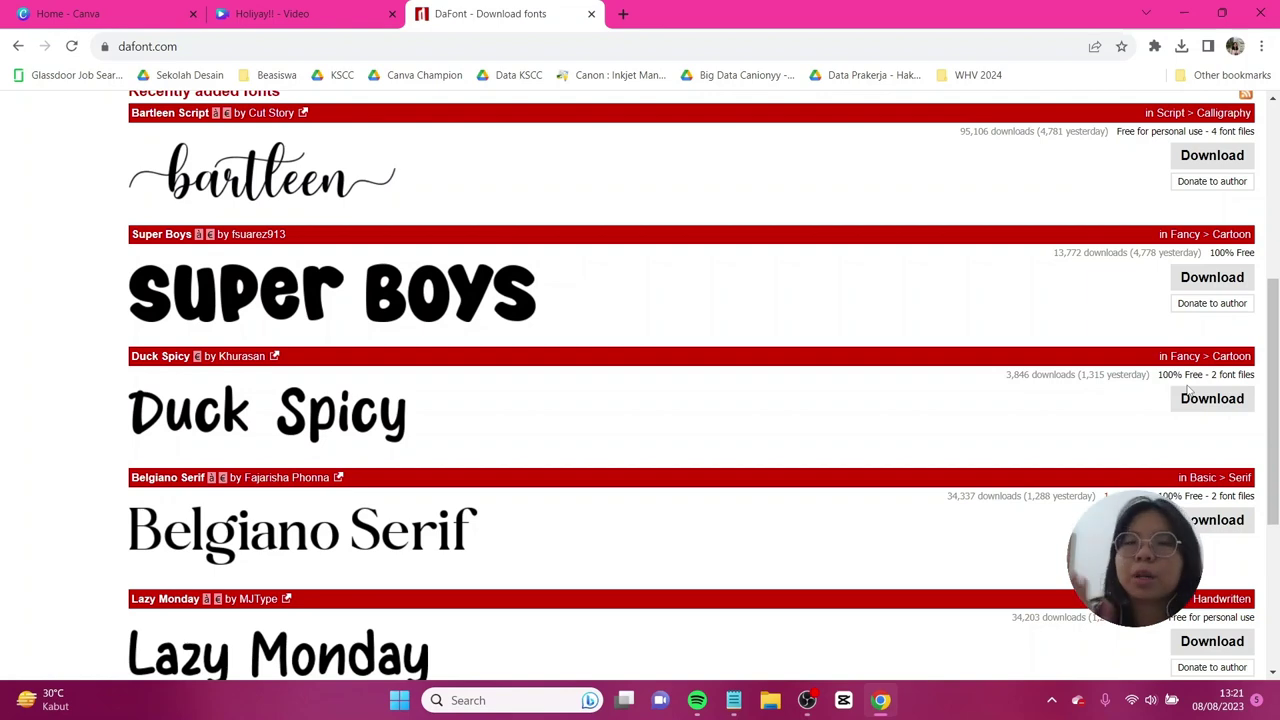
click(1188, 390)
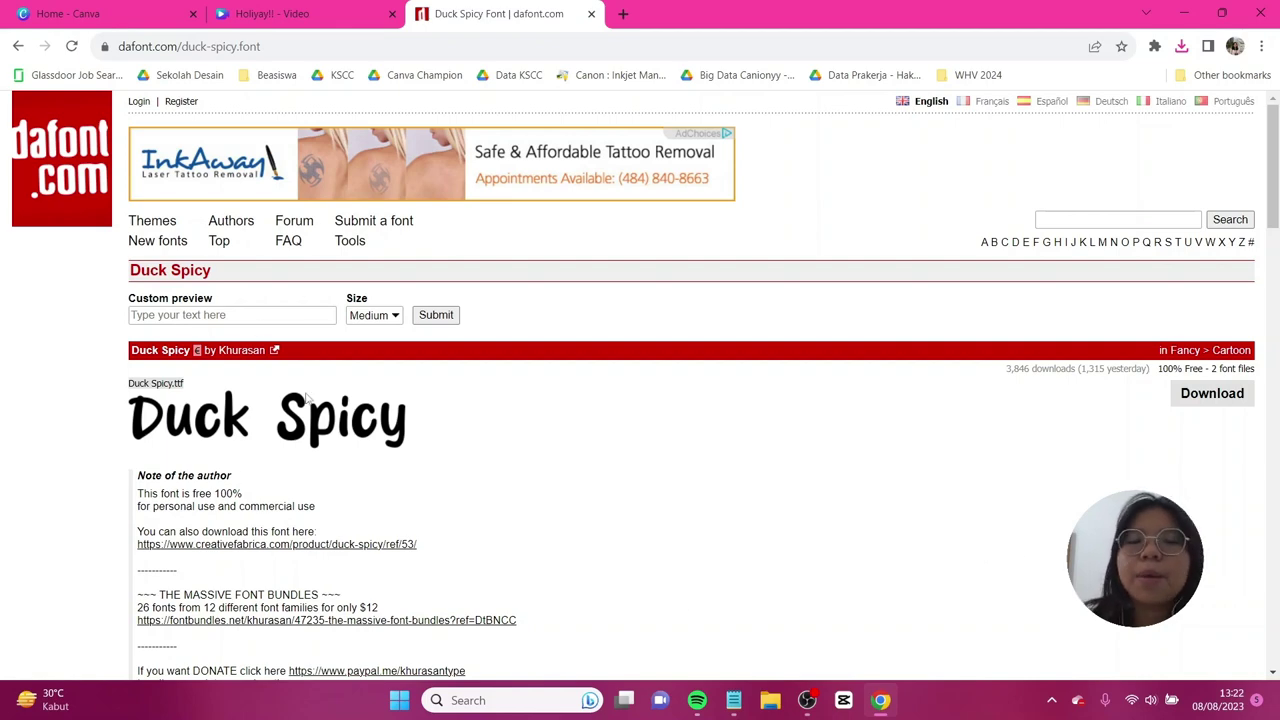
Step: Examine the Duck Spicy page for the author's licence note, the preview image and the supported letters, numbers and symbols
scroll(300, 398, down, 3)
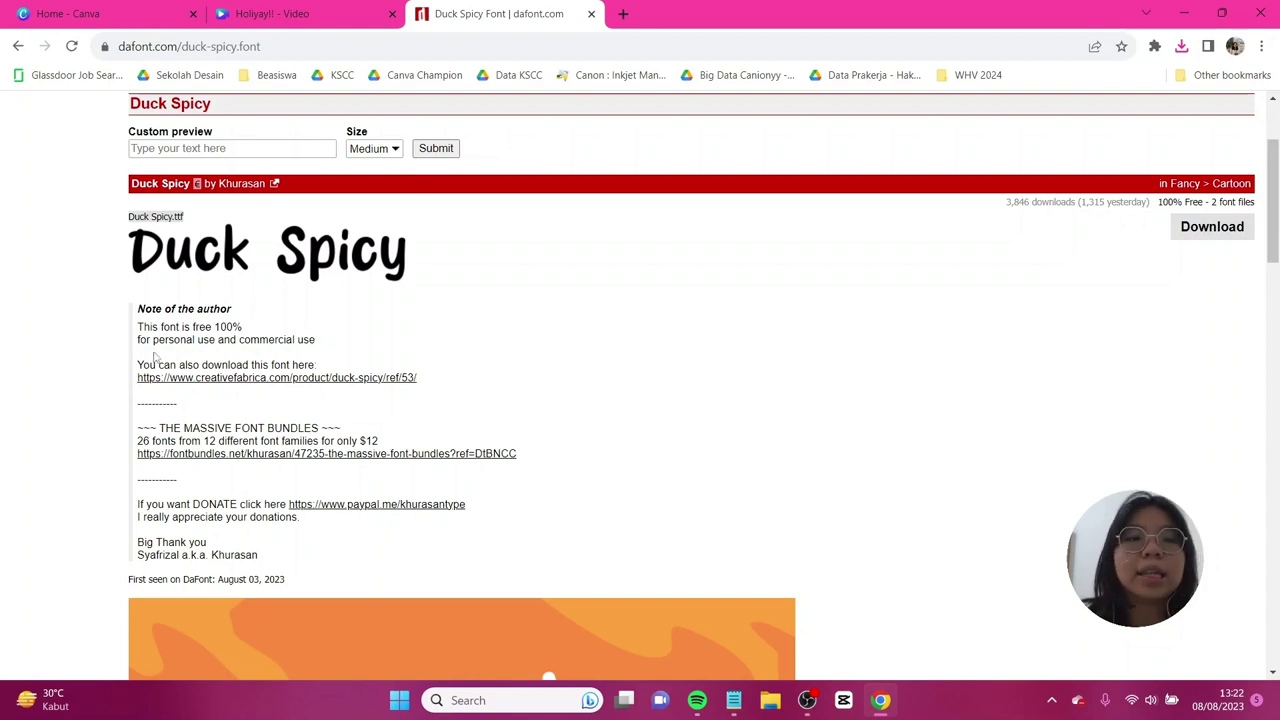
scroll(365, 326, down, 1)
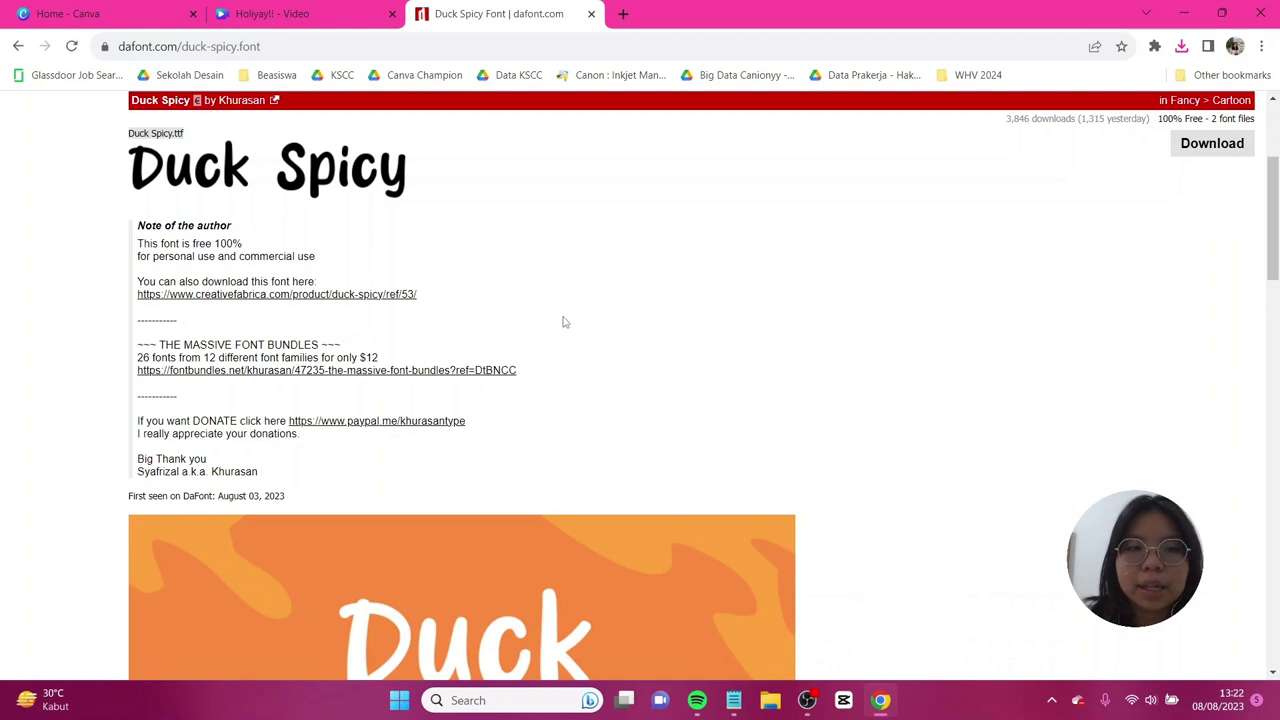
scroll(564, 321, down, 5)
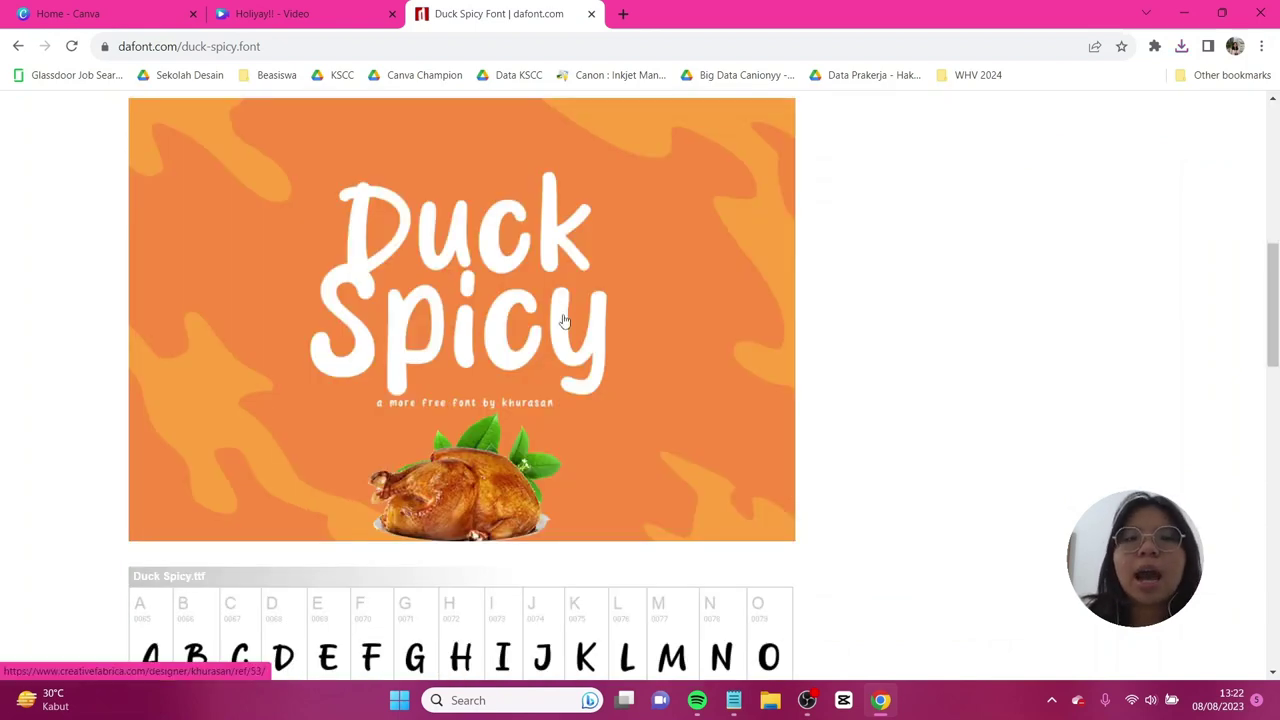
scroll(564, 321, down, 6)
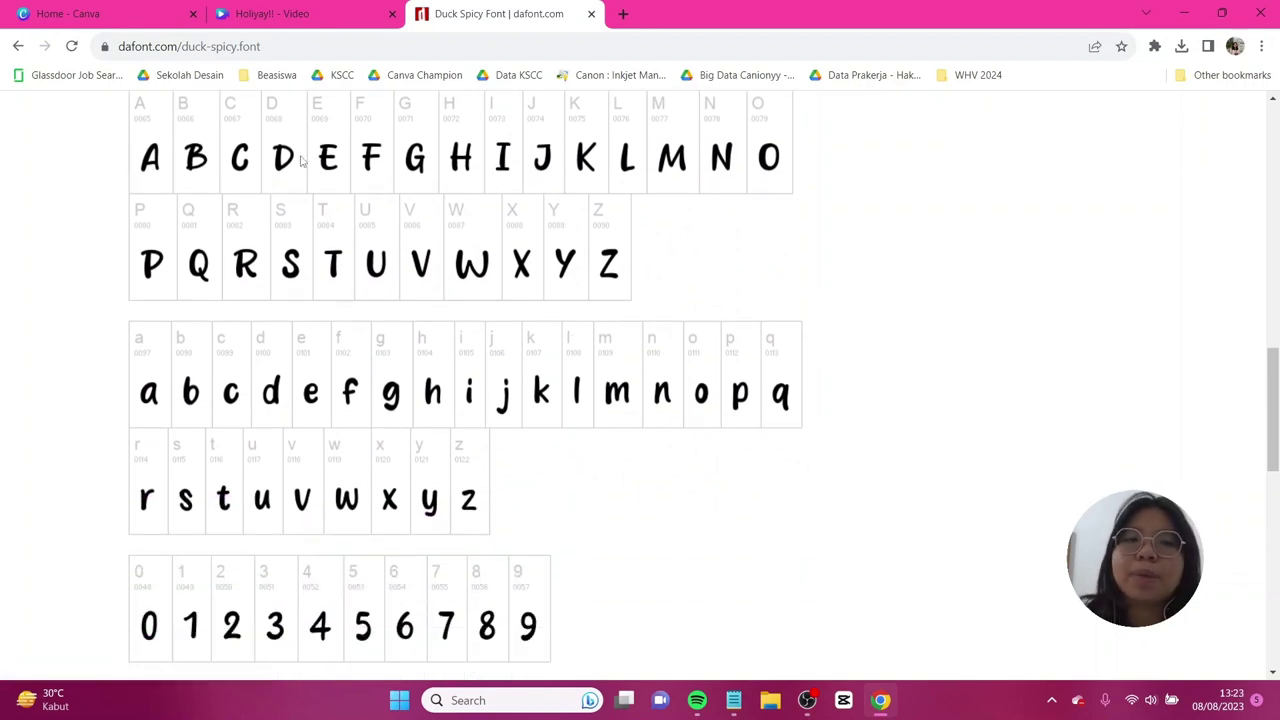
scroll(507, 400, down, 2)
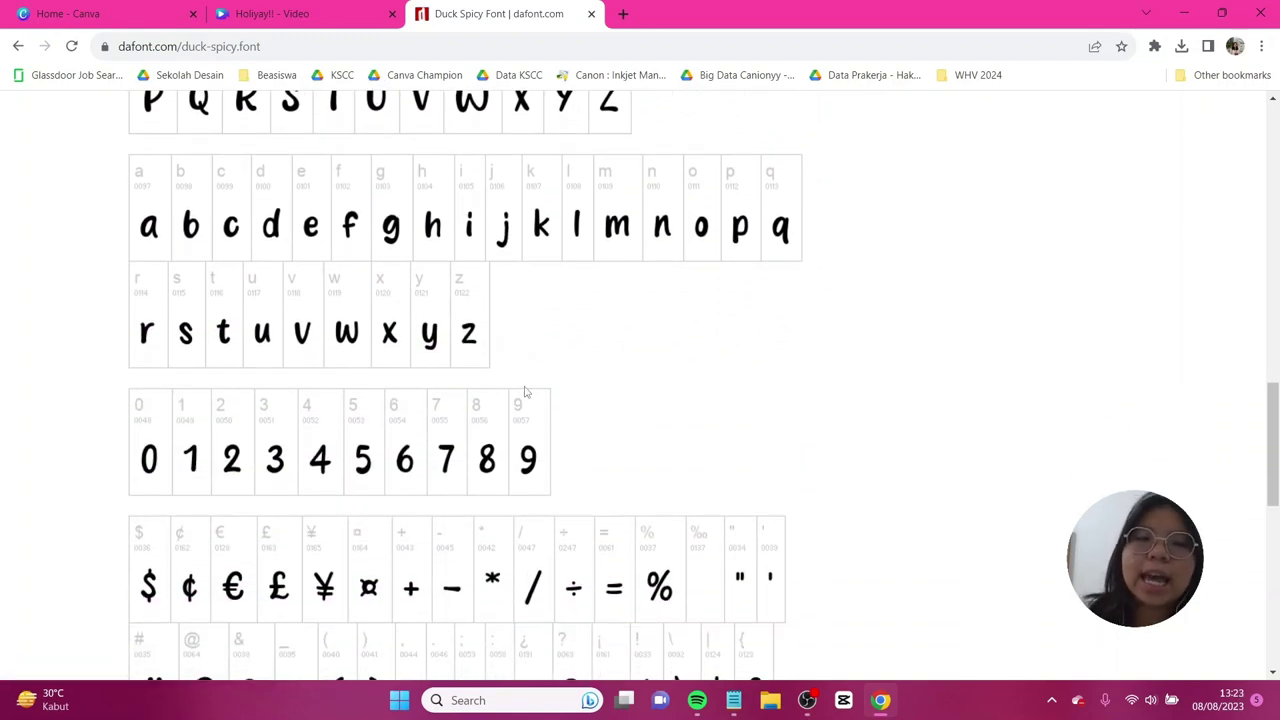
scroll(548, 460, down, 3)
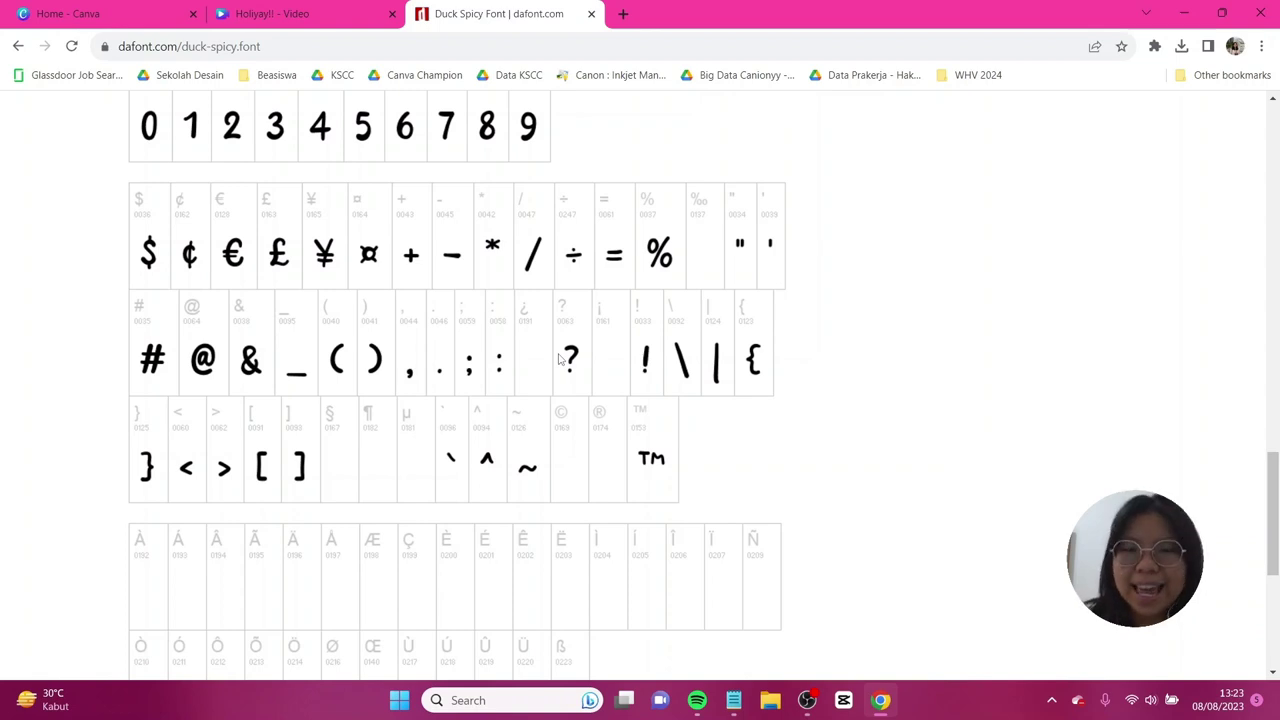
scroll(846, 366, up, 10)
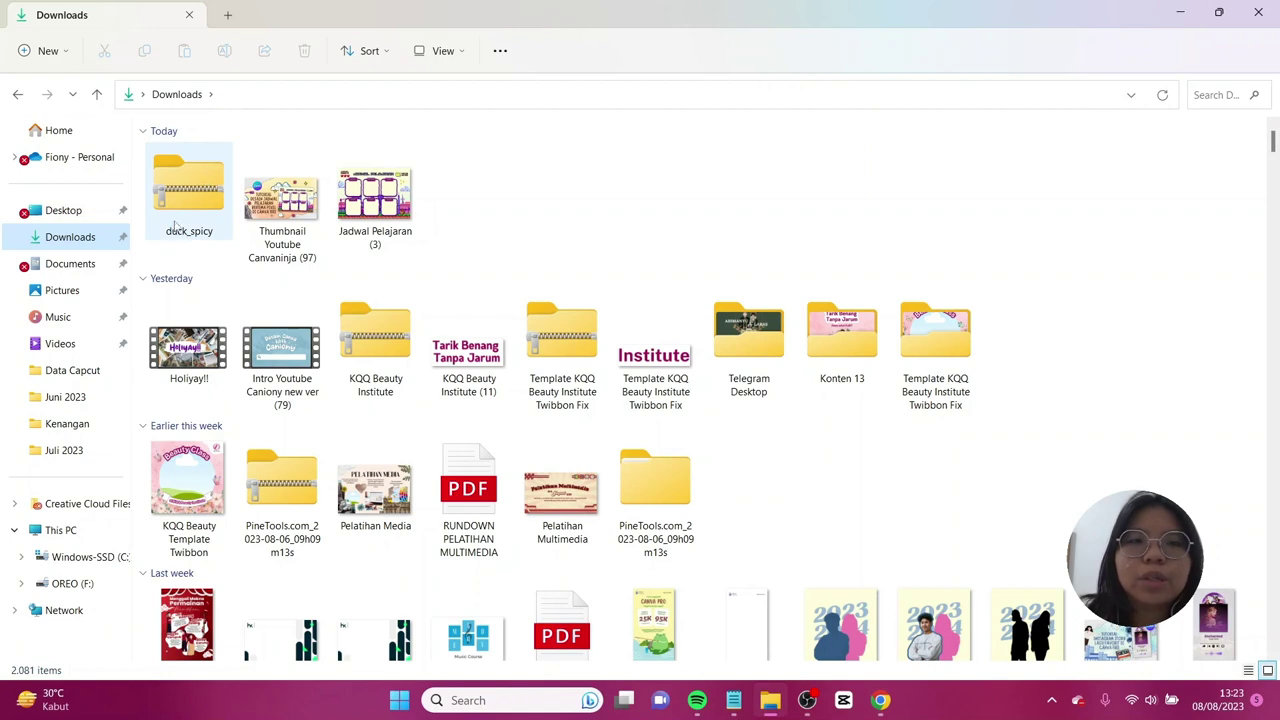
Step: In File Explorer's Downloads folder, extract the duck_spicy zip file to a duck_spicy folder and select the extracted folder
mouse_move(200, 220)
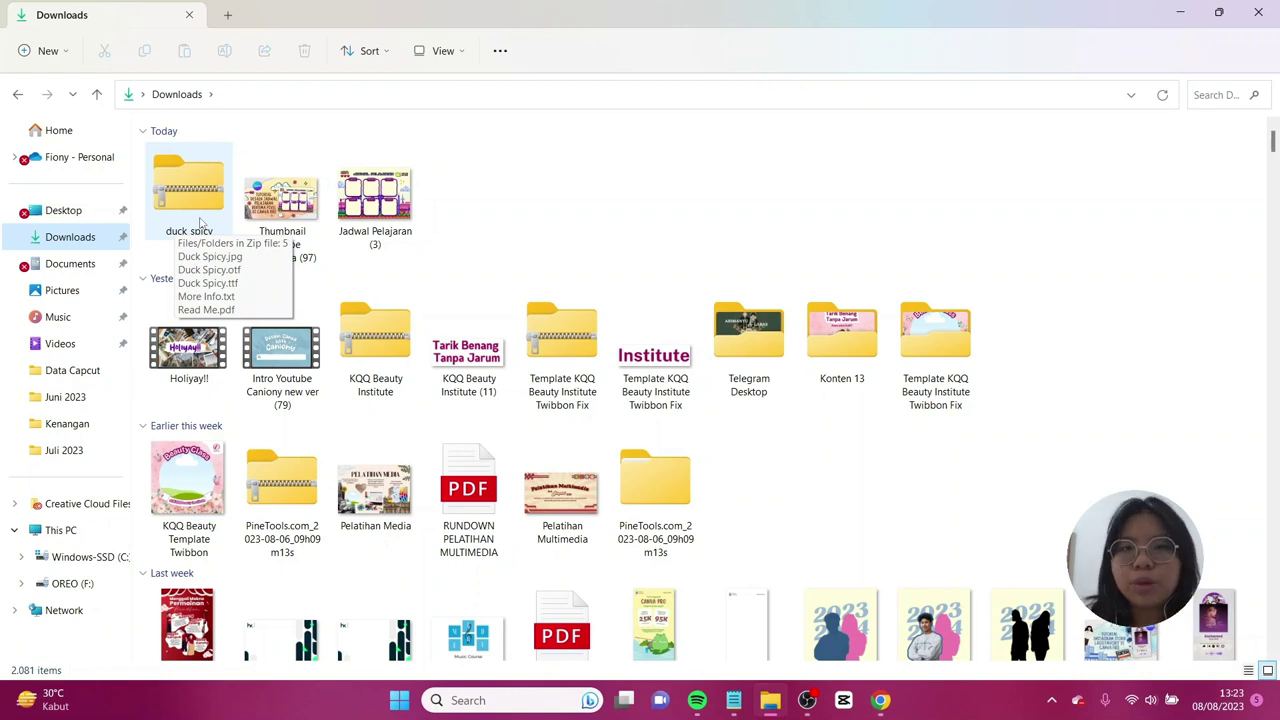
click(178, 208)
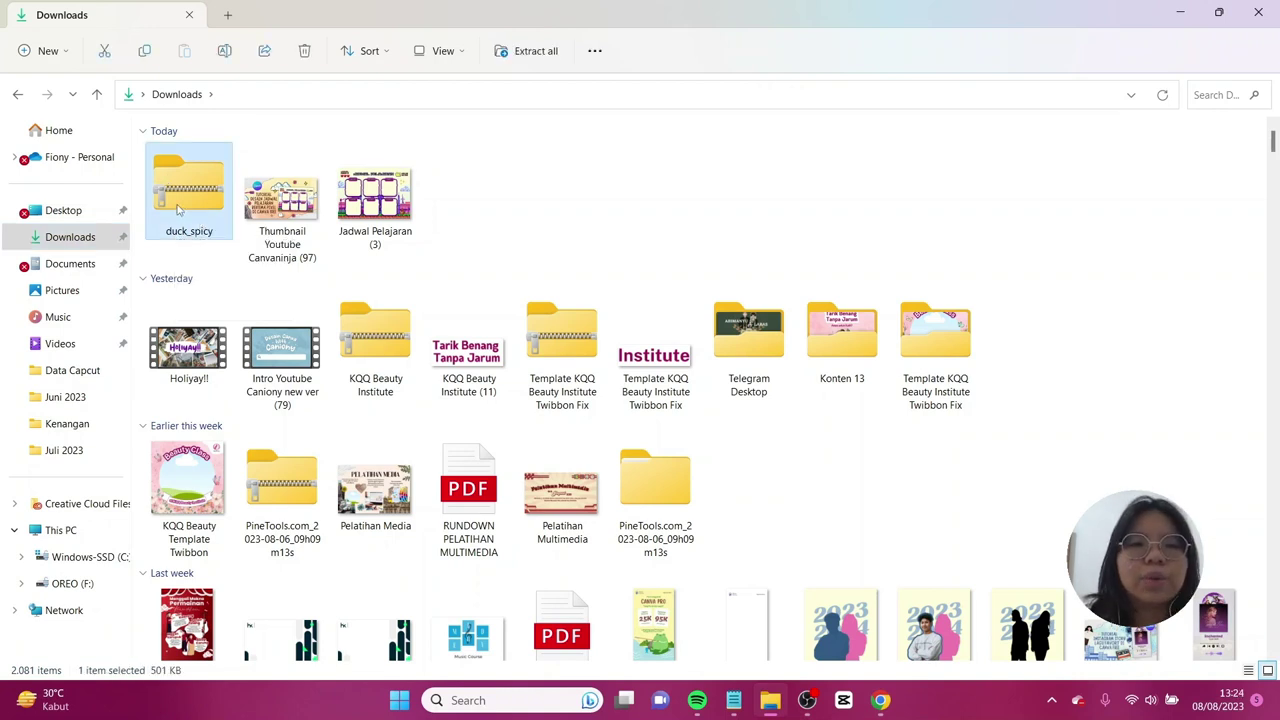
right_click(178, 208)
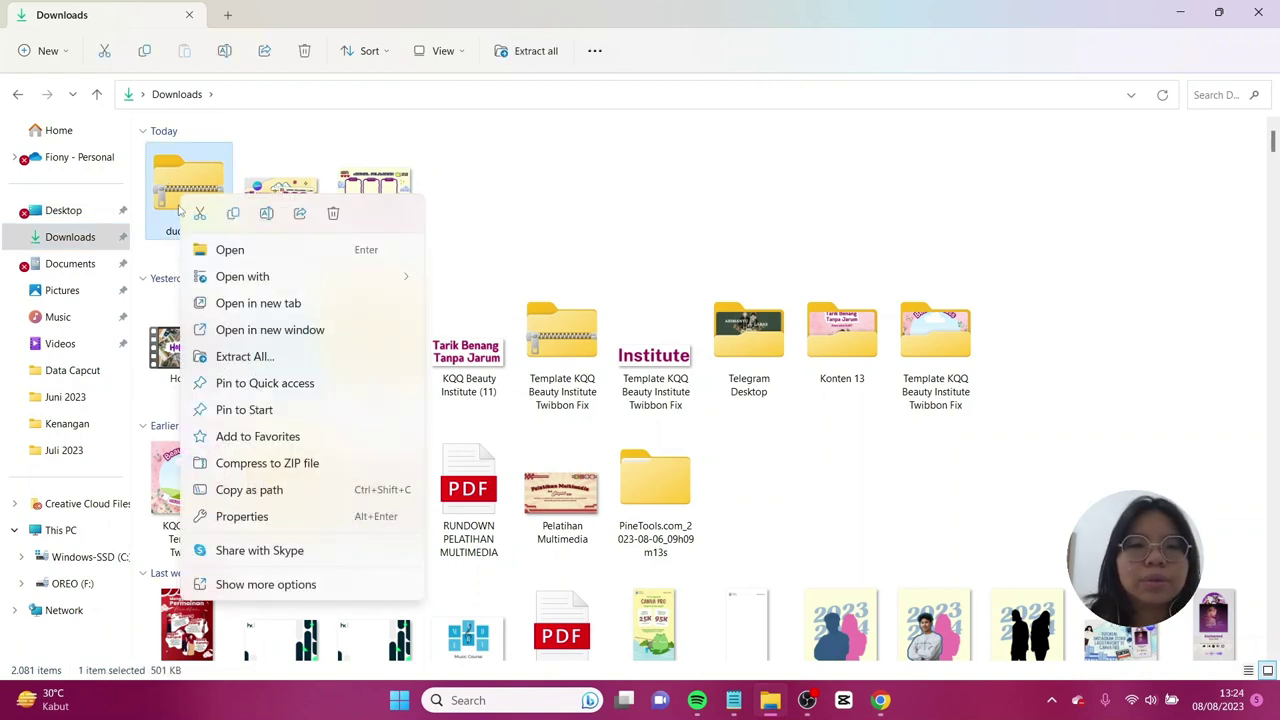
click(250, 357)
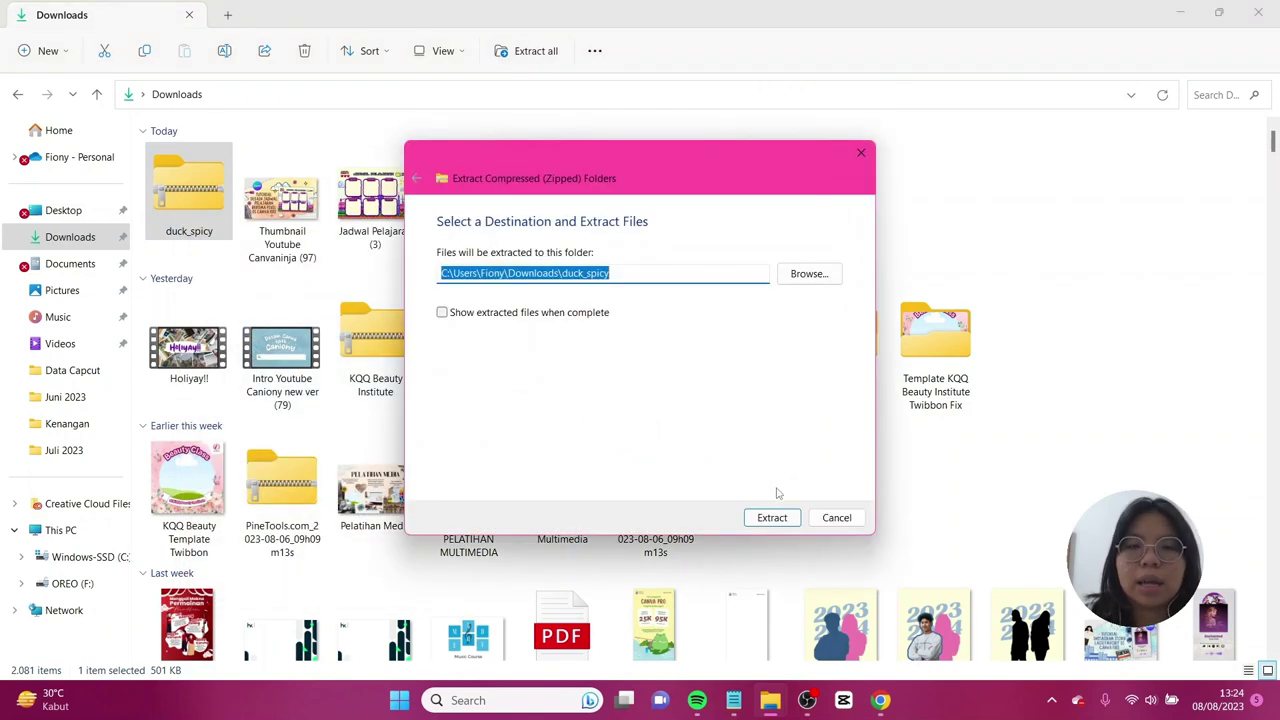
click(790, 524)
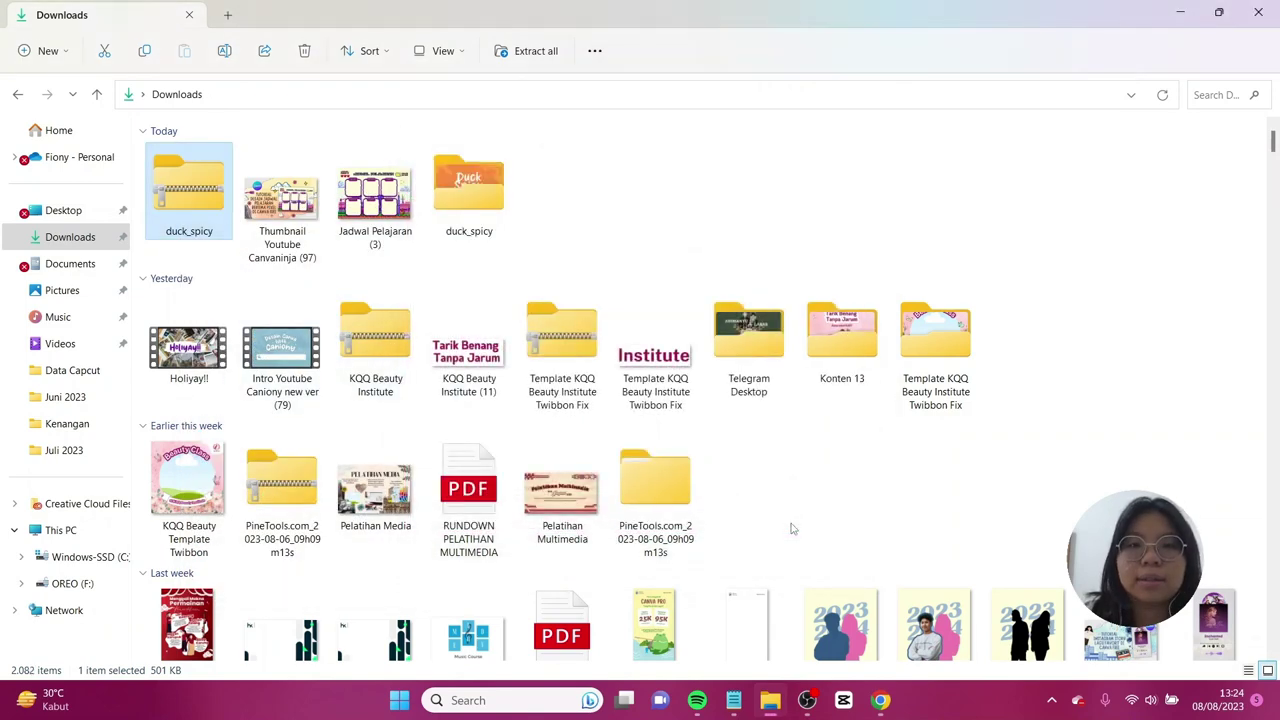
click(480, 180)
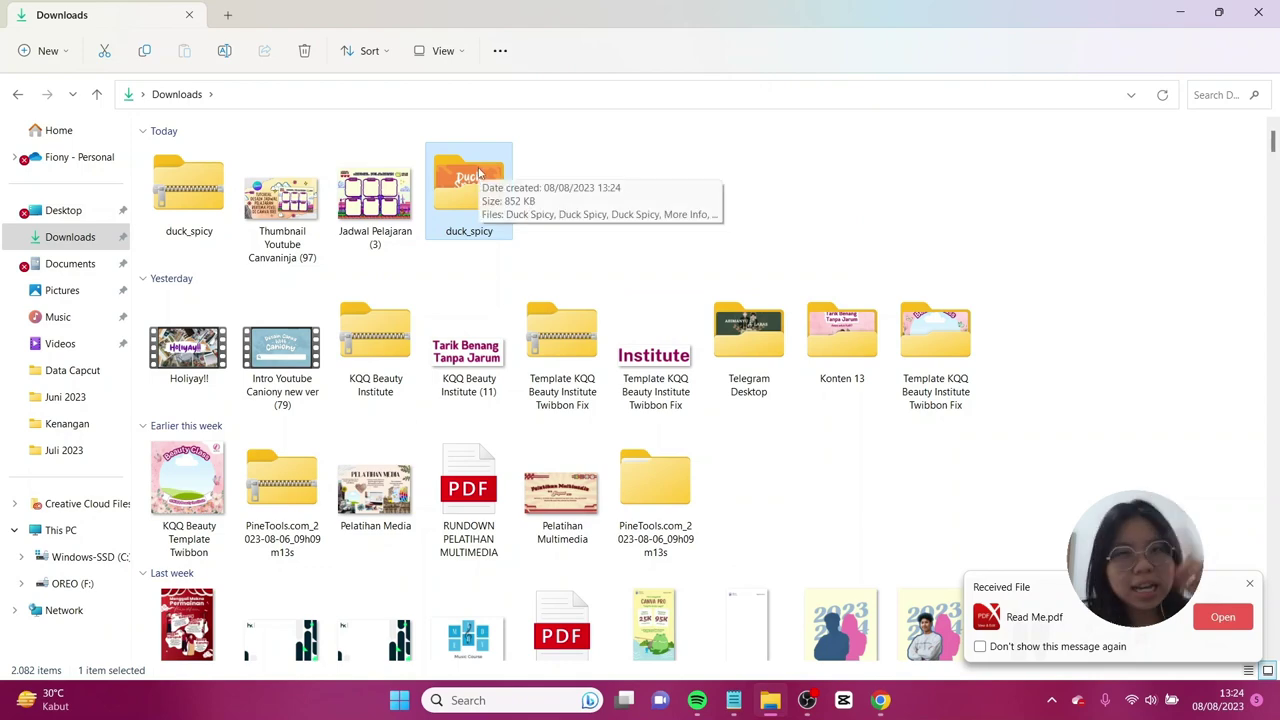
Step: Switch to Canva in the browser and create a new Brand Kit named PERCOBAAN
key(alt+Tab)
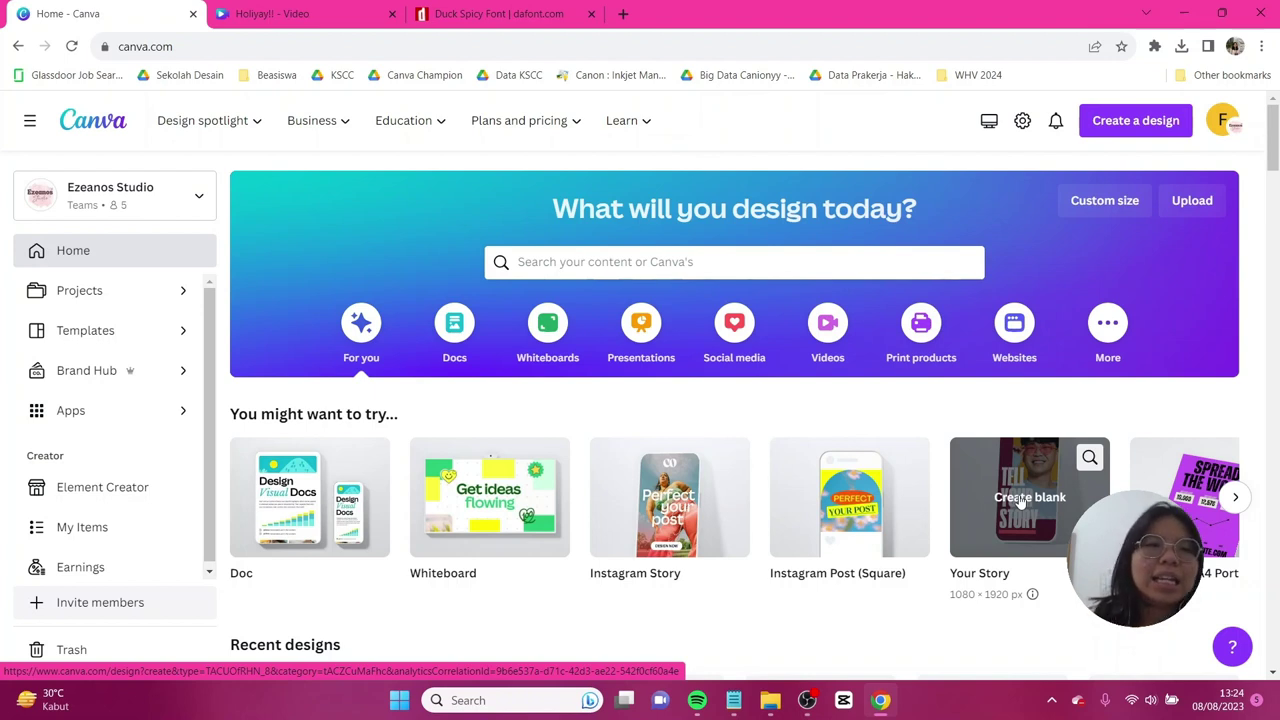
click(93, 372)
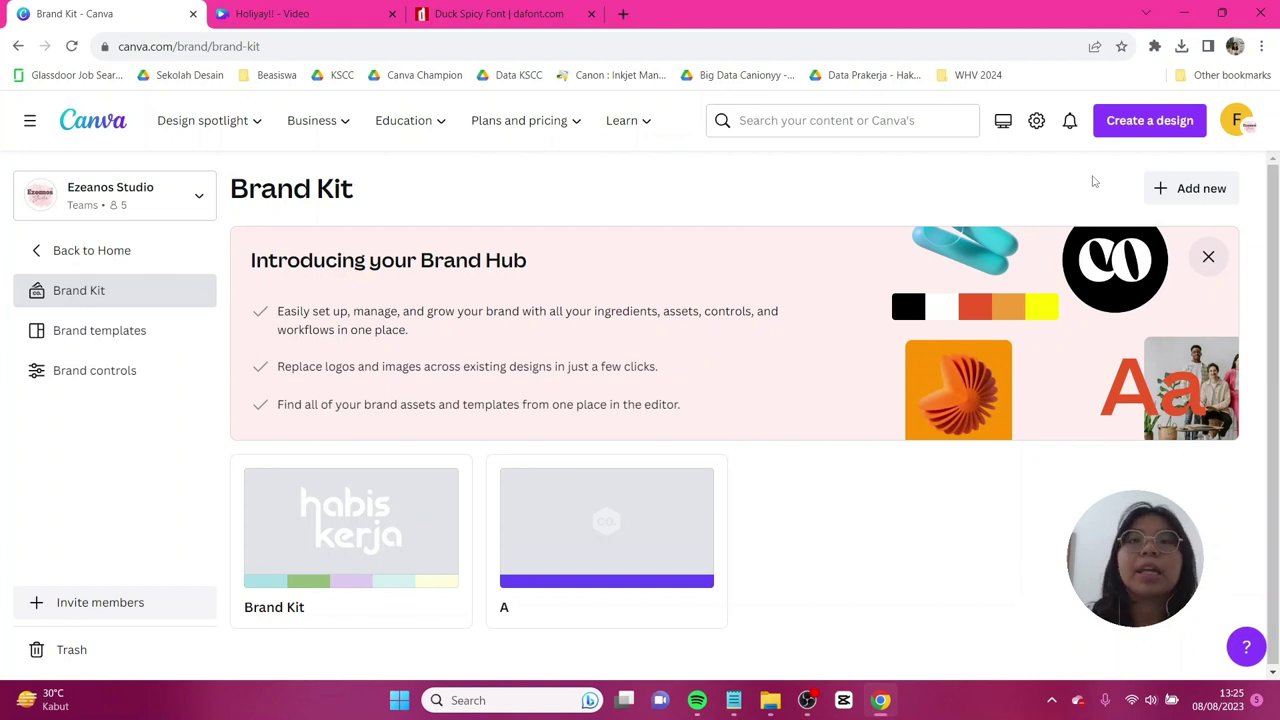
click(1183, 190)
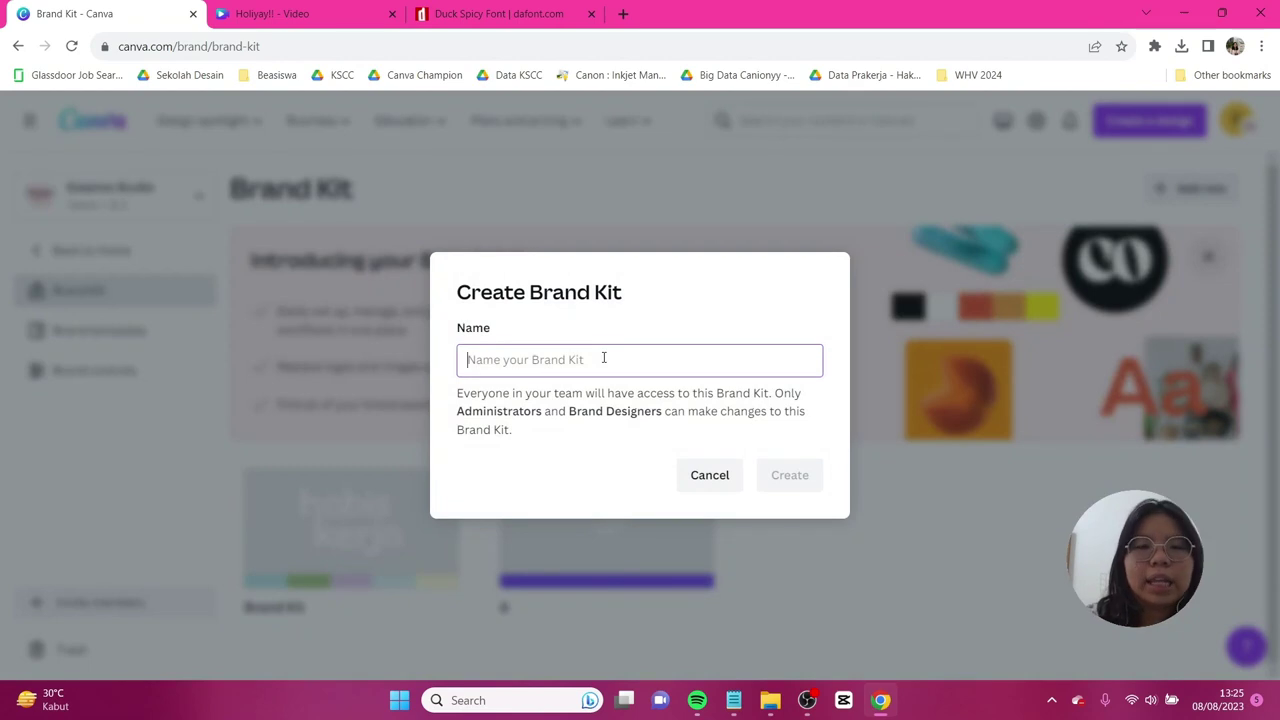
key(Caps_Lock)
text(PERCOBAAN)
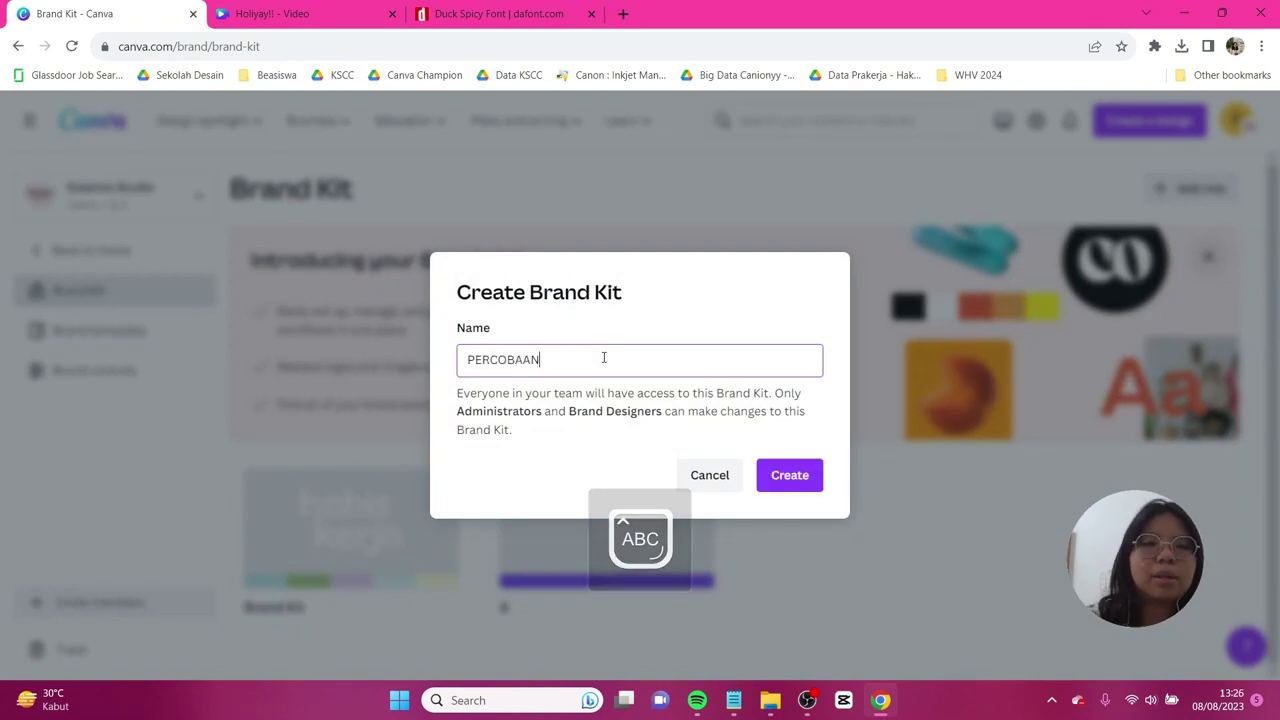
click(781, 472)
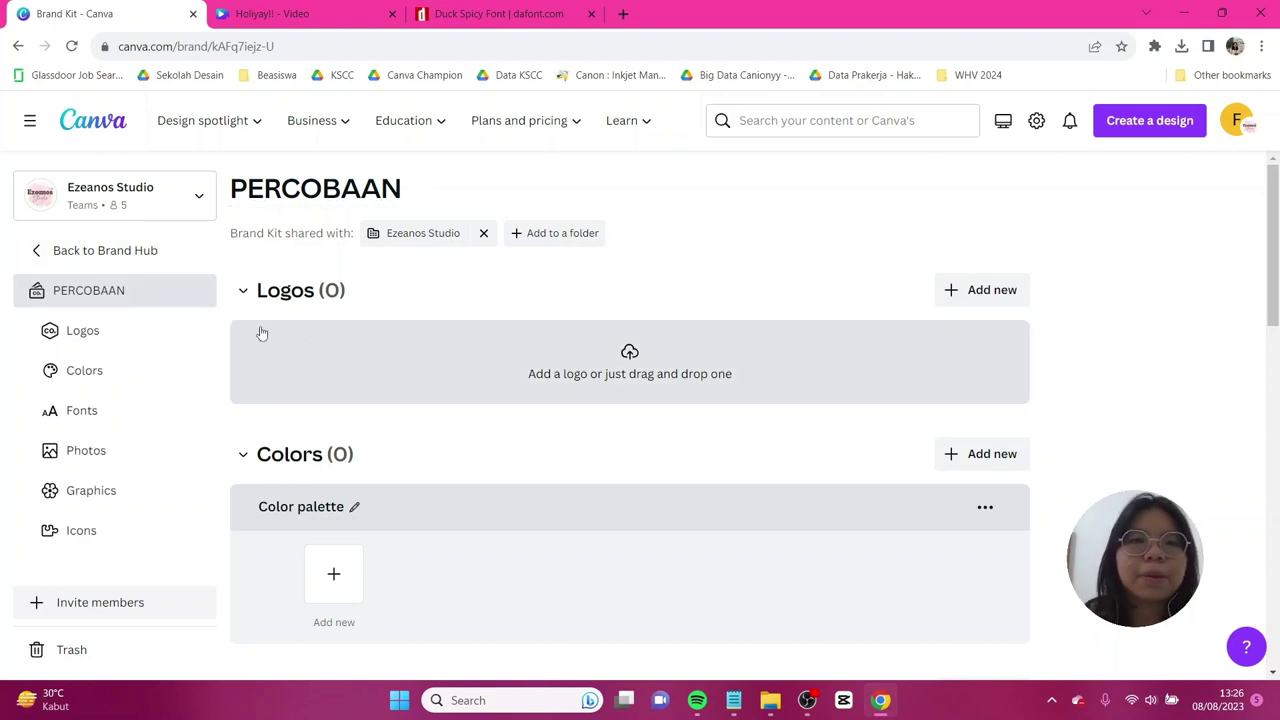
Step: Upload the Duck Spicy TrueType file from the duck_spicy folder to the Brand Kit's fonts and confirm the right to use it
scroll(480, 275, down, 2)
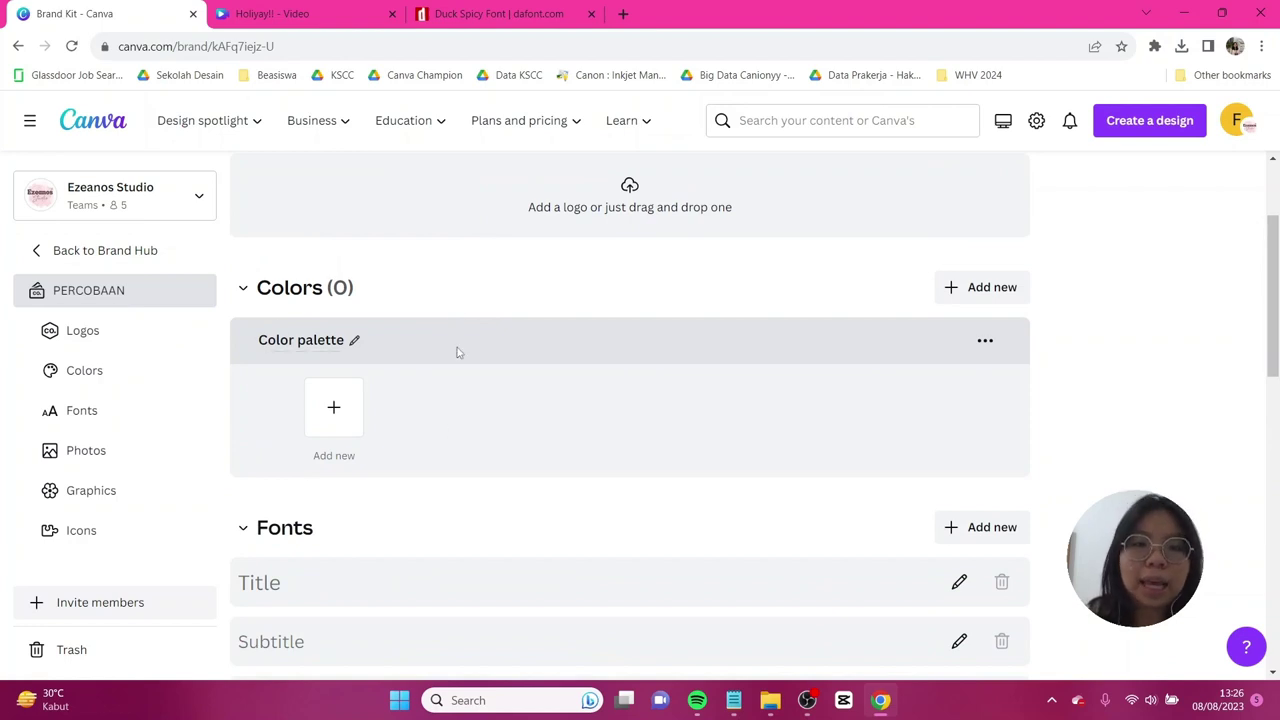
scroll(458, 353, down, 2)
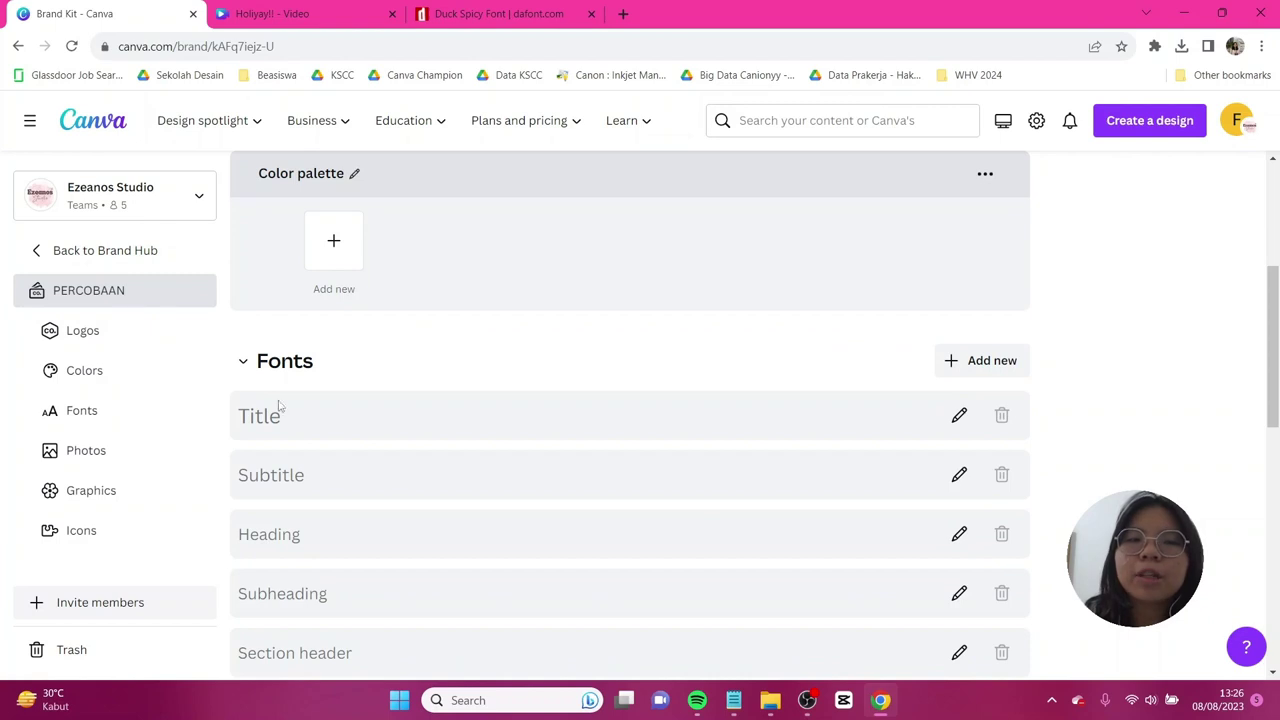
click(1000, 368)
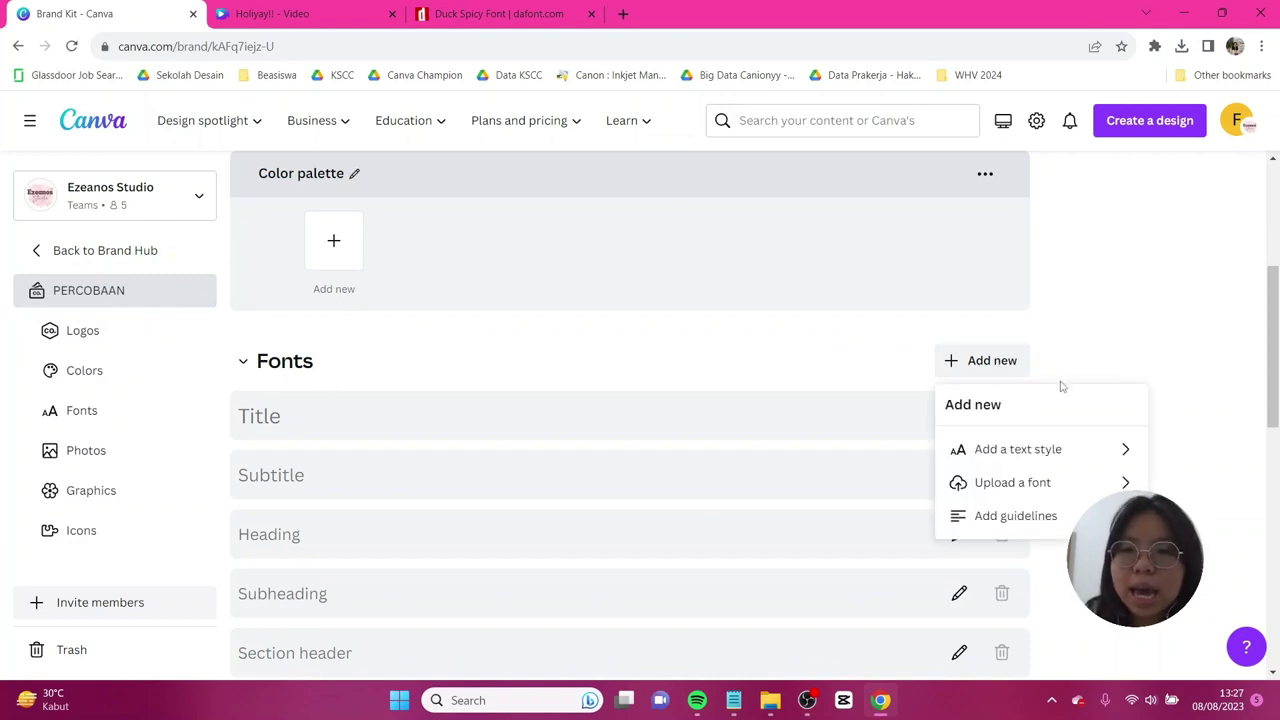
click(1015, 487)
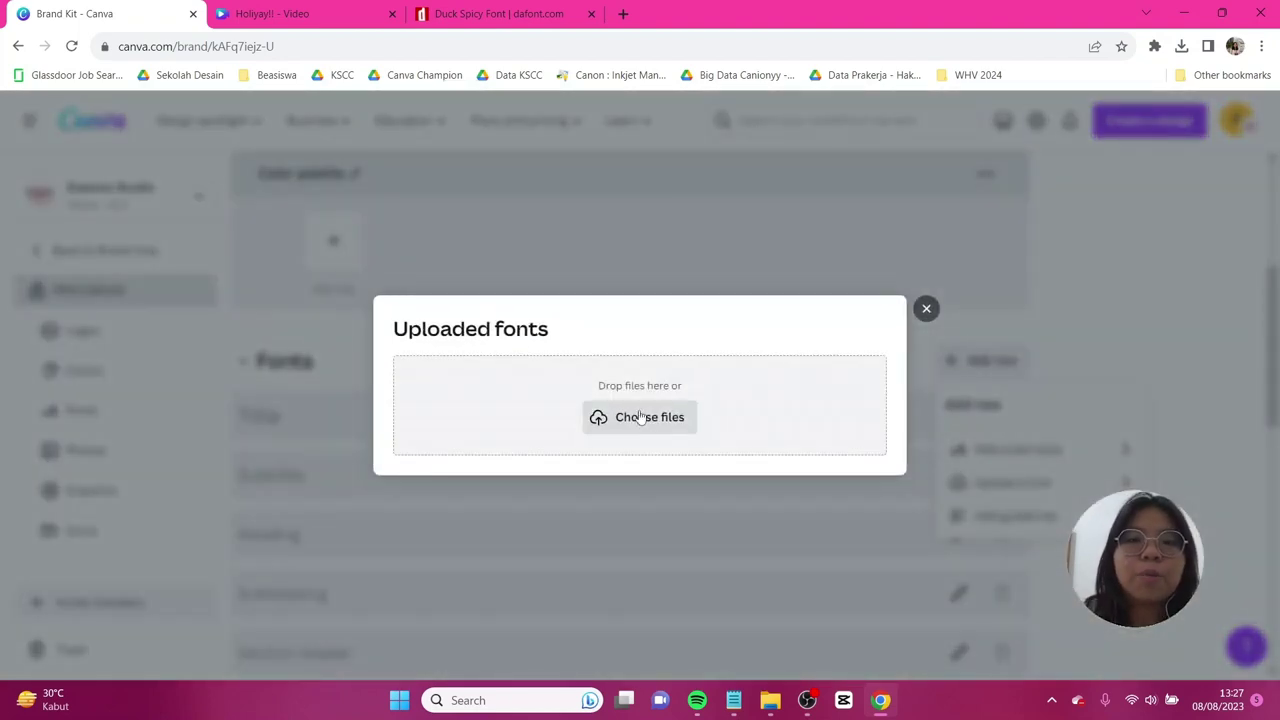
click(640, 420)
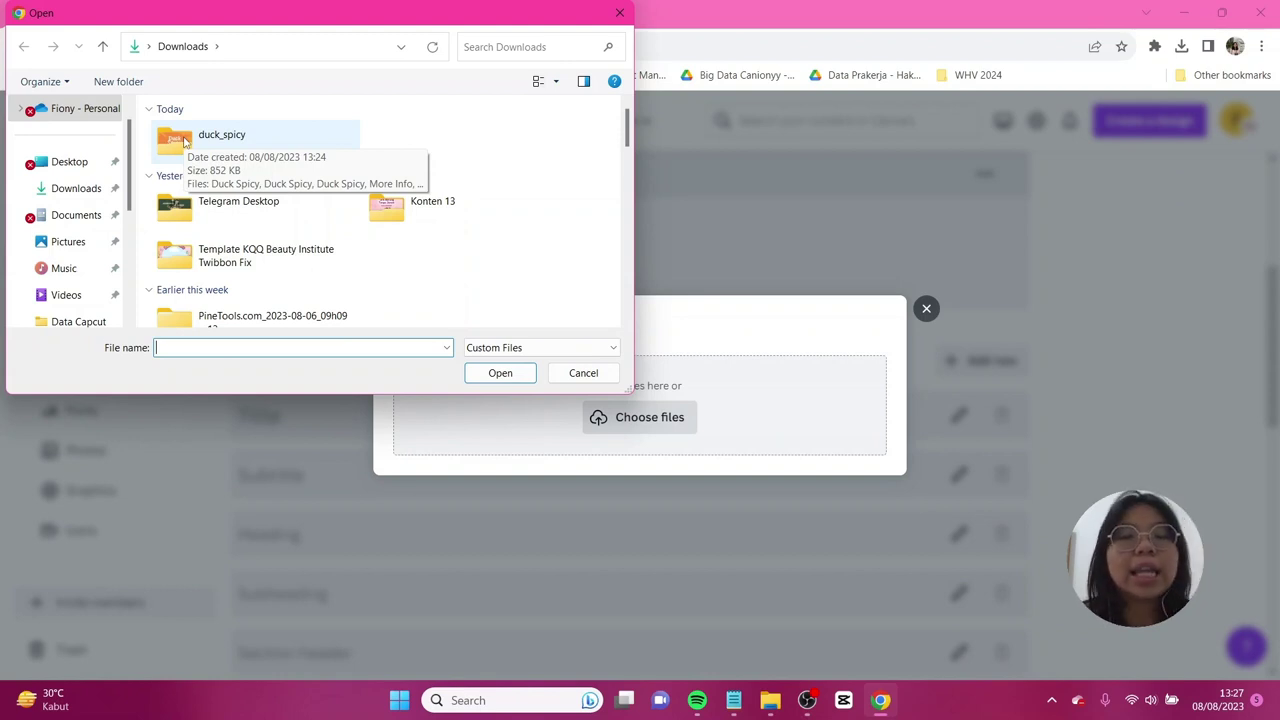
double_click(184, 141)
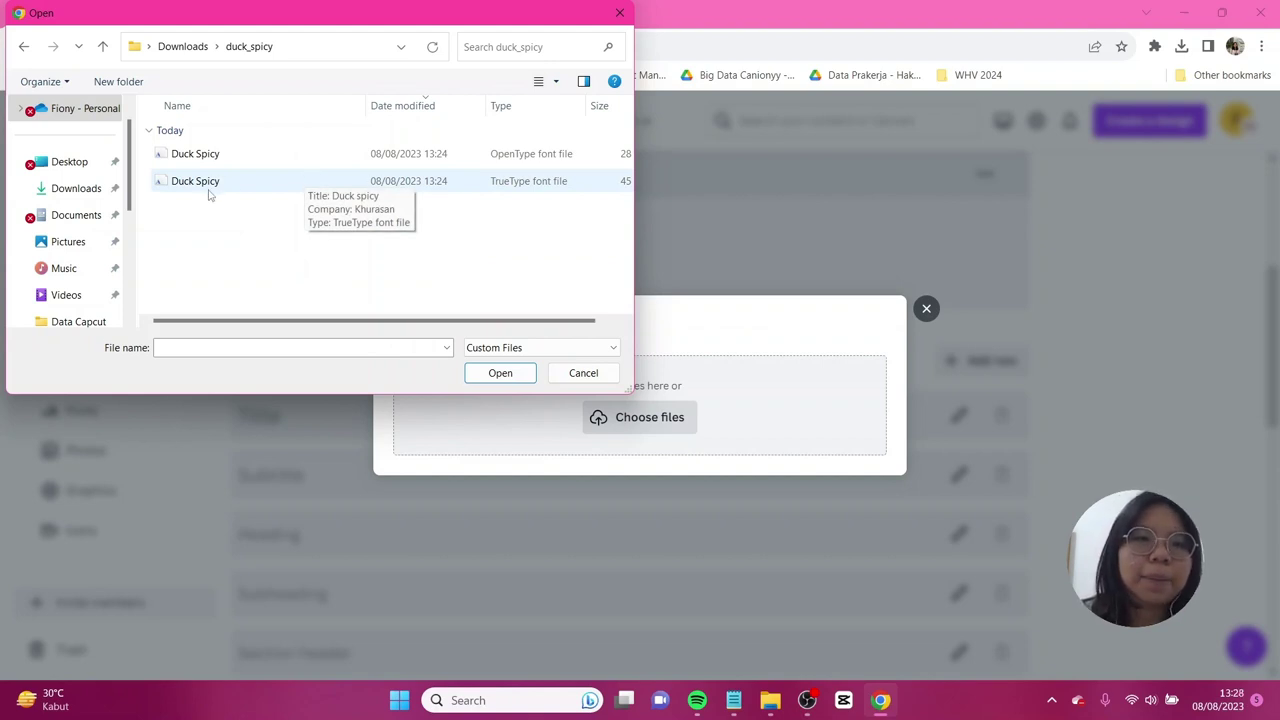
double_click(270, 183)
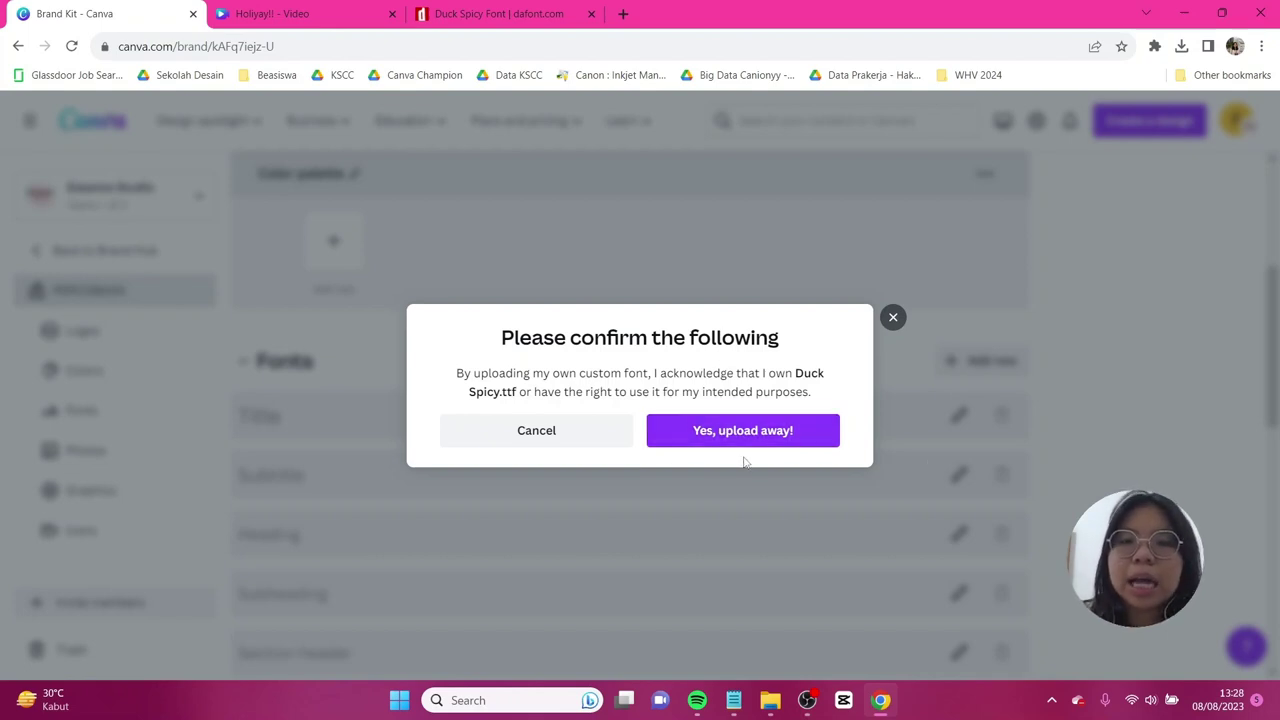
click(773, 441)
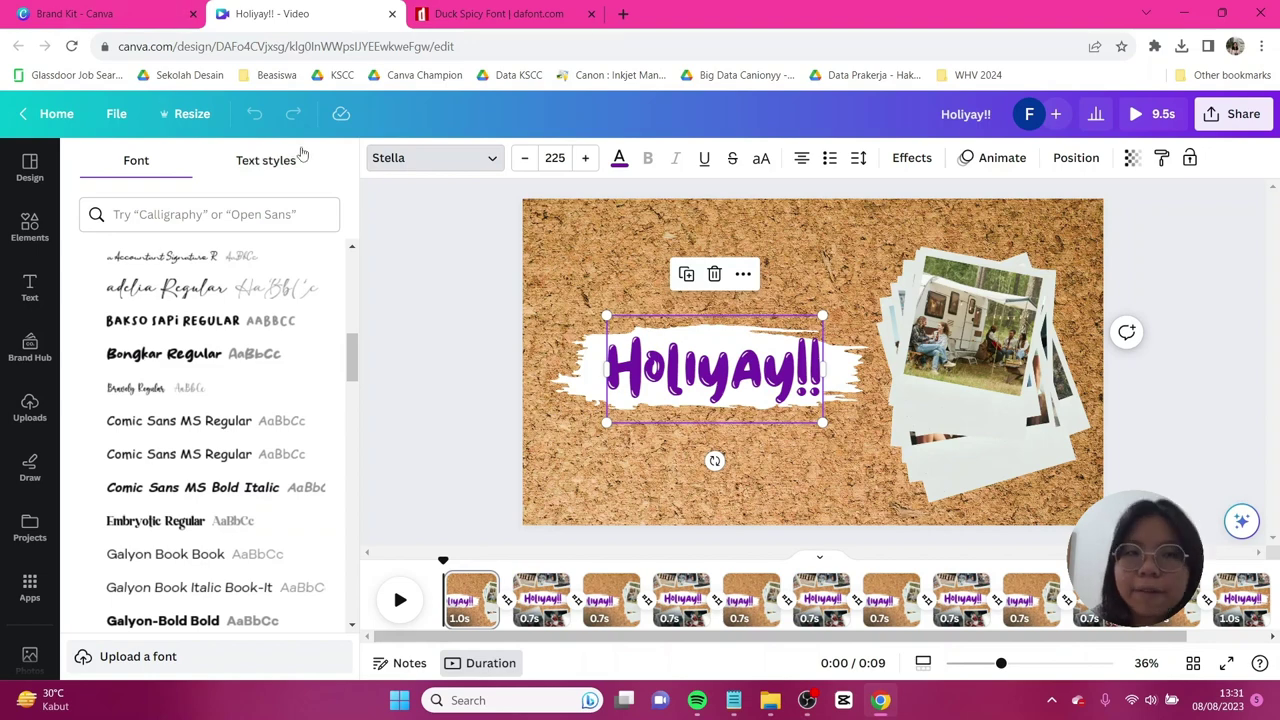
Step: In the Holiyay!! video design, check the uploaded fonts for Duck Spicy and reload the page to refresh the font list
scroll(255, 345, up, 1)
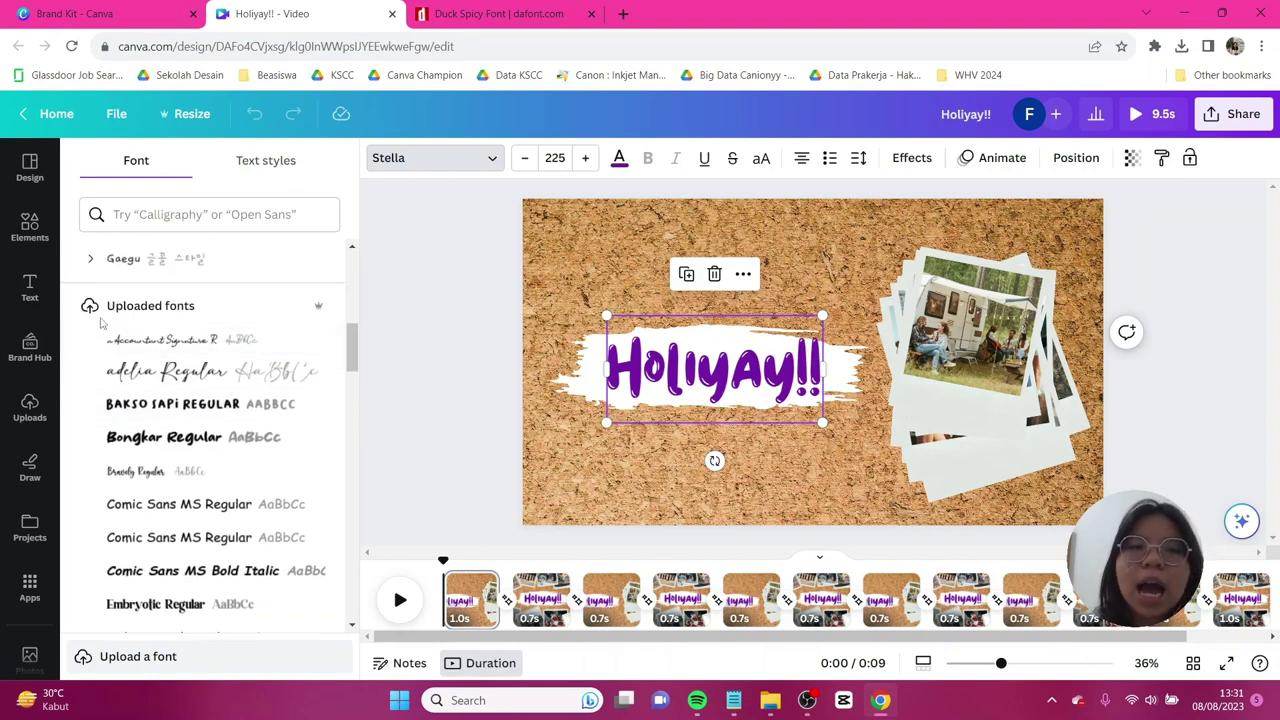
scroll(258, 390, down, 1)
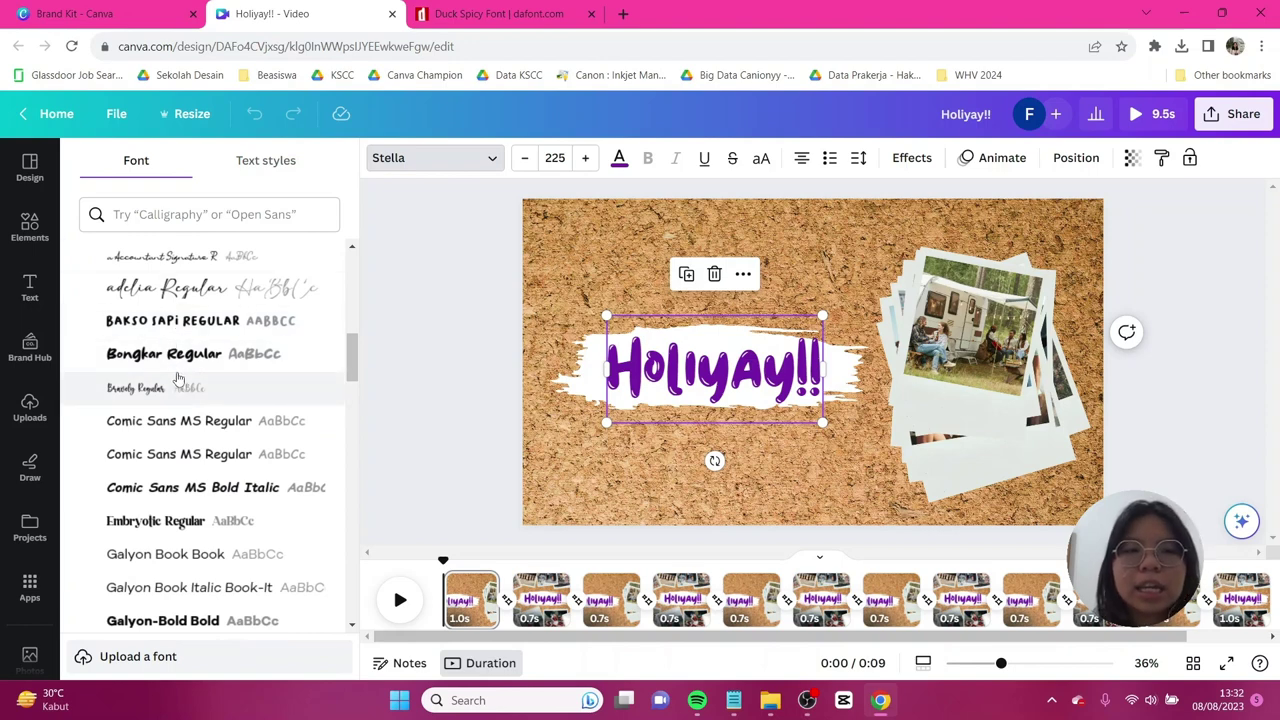
scroll(160, 353, down, 1)
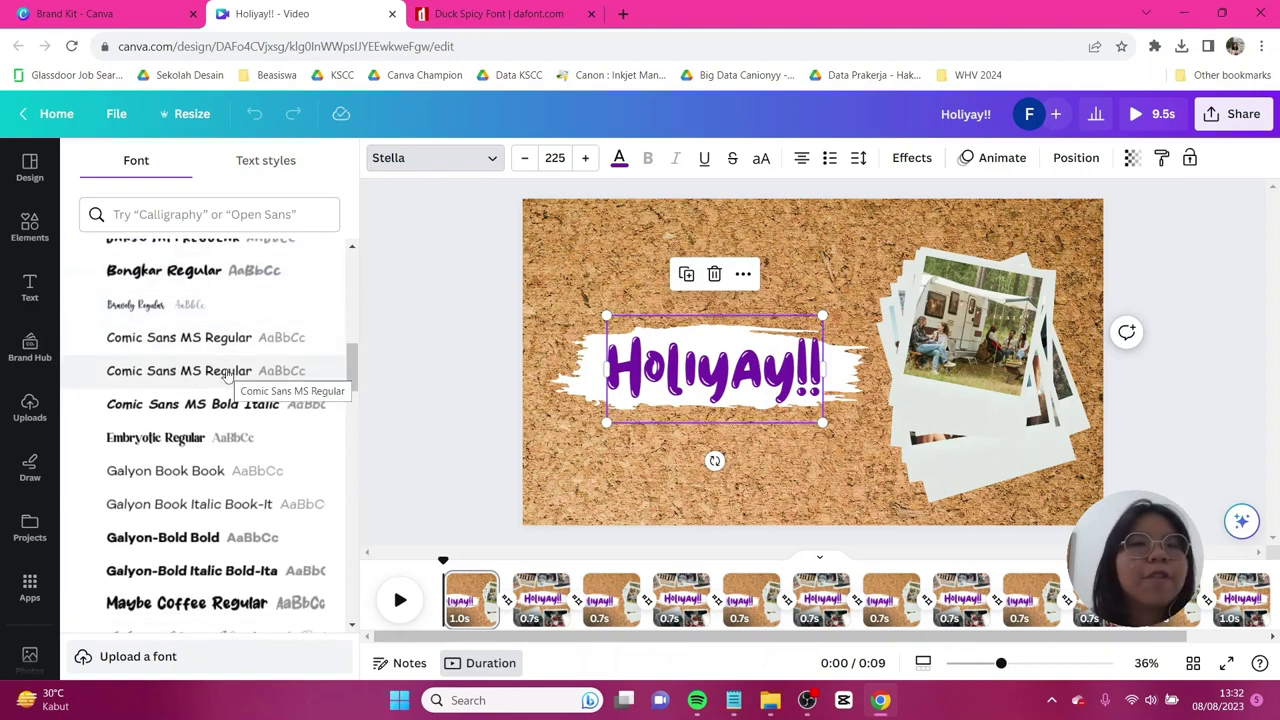
click(71, 47)
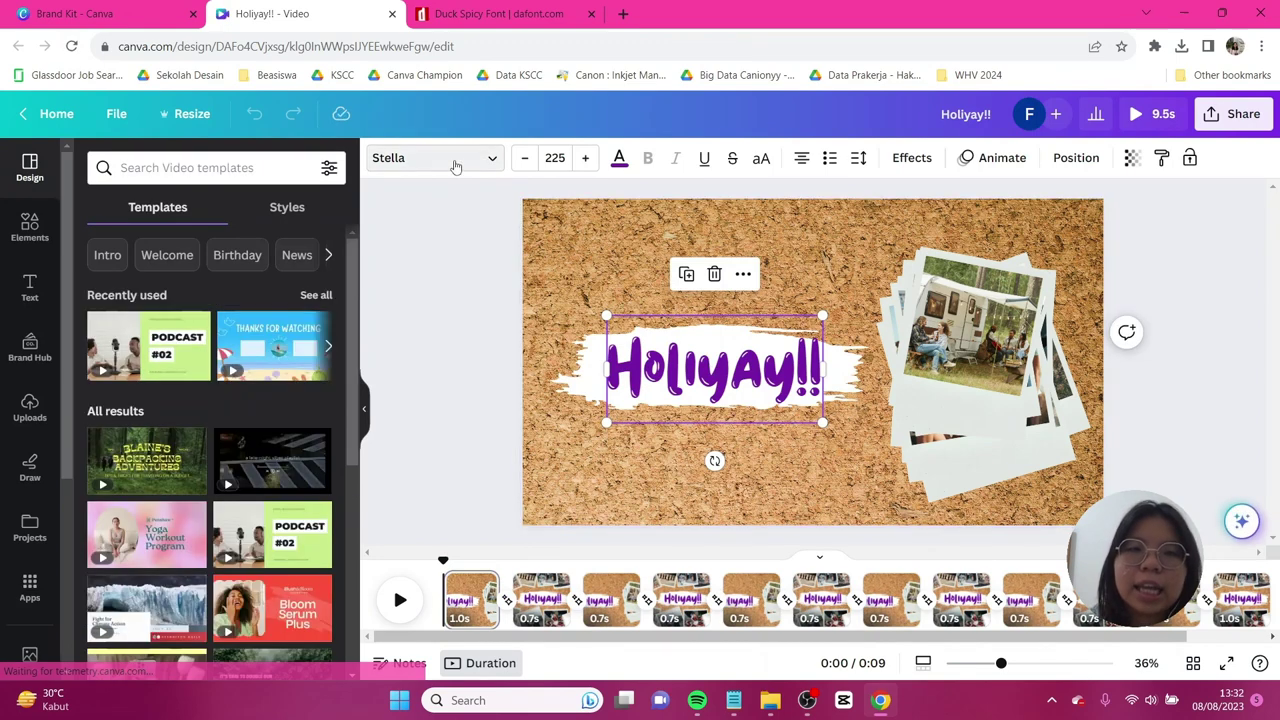
Step: Change the font of the "Holiyay!!" text on the first page to the uploaded Duck spicy Regular
click(420, 158)
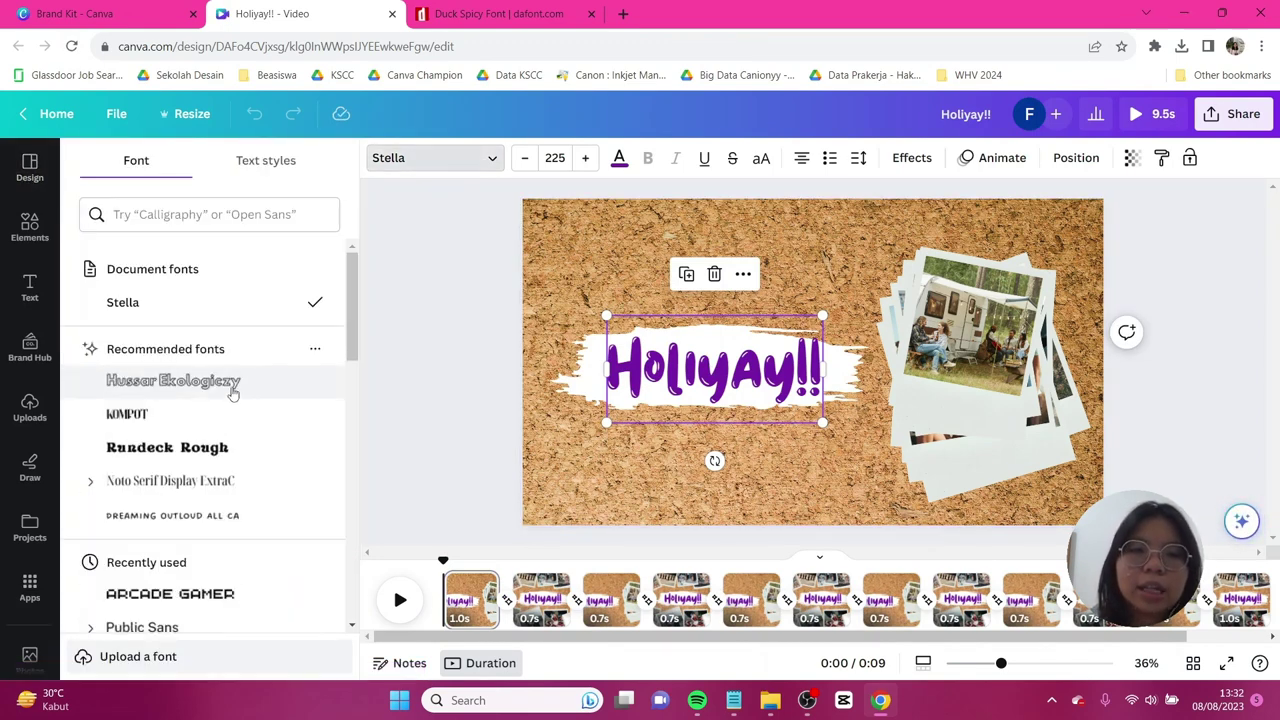
scroll(232, 392, down, 3)
scroll(232, 392, down, 5)
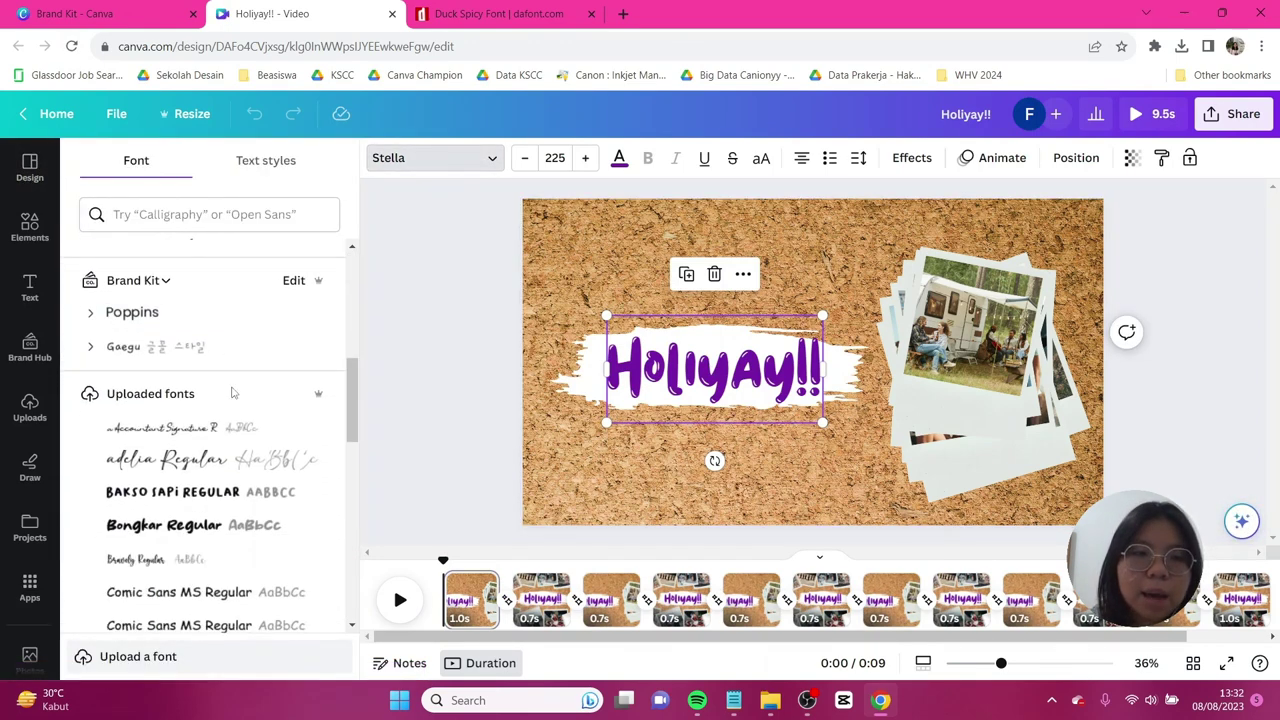
scroll(232, 392, down, 3)
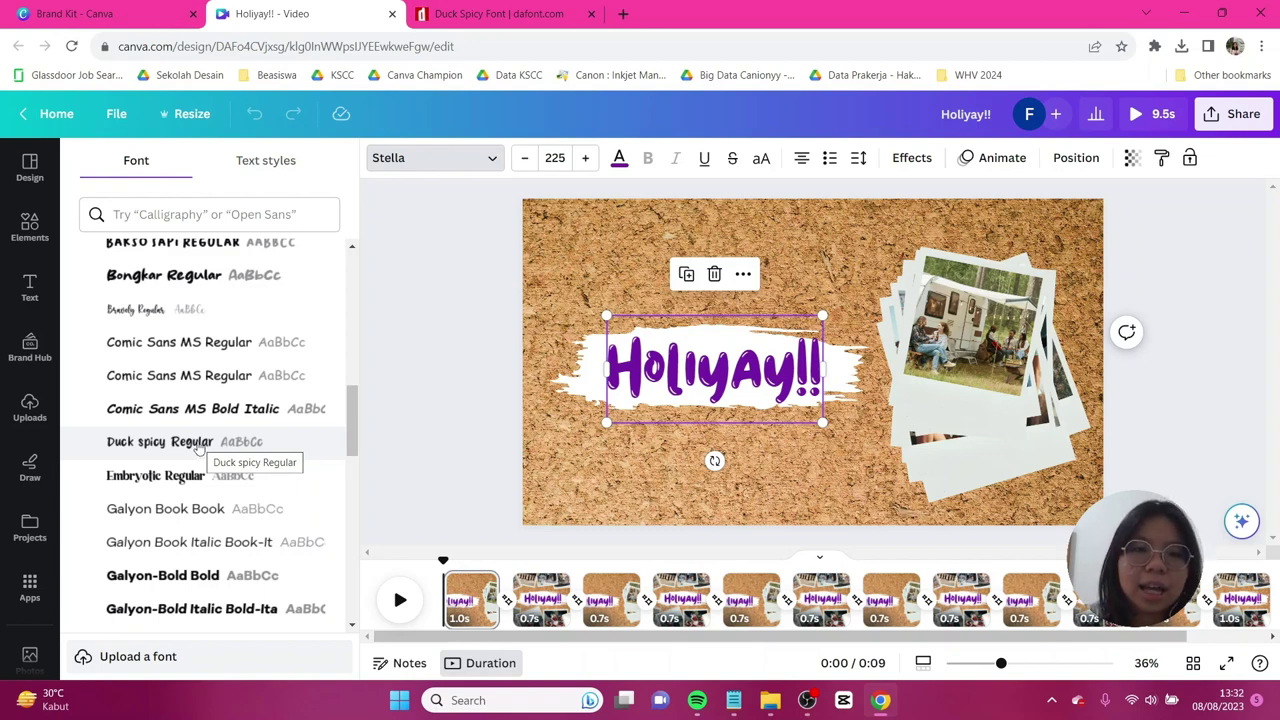
click(199, 444)
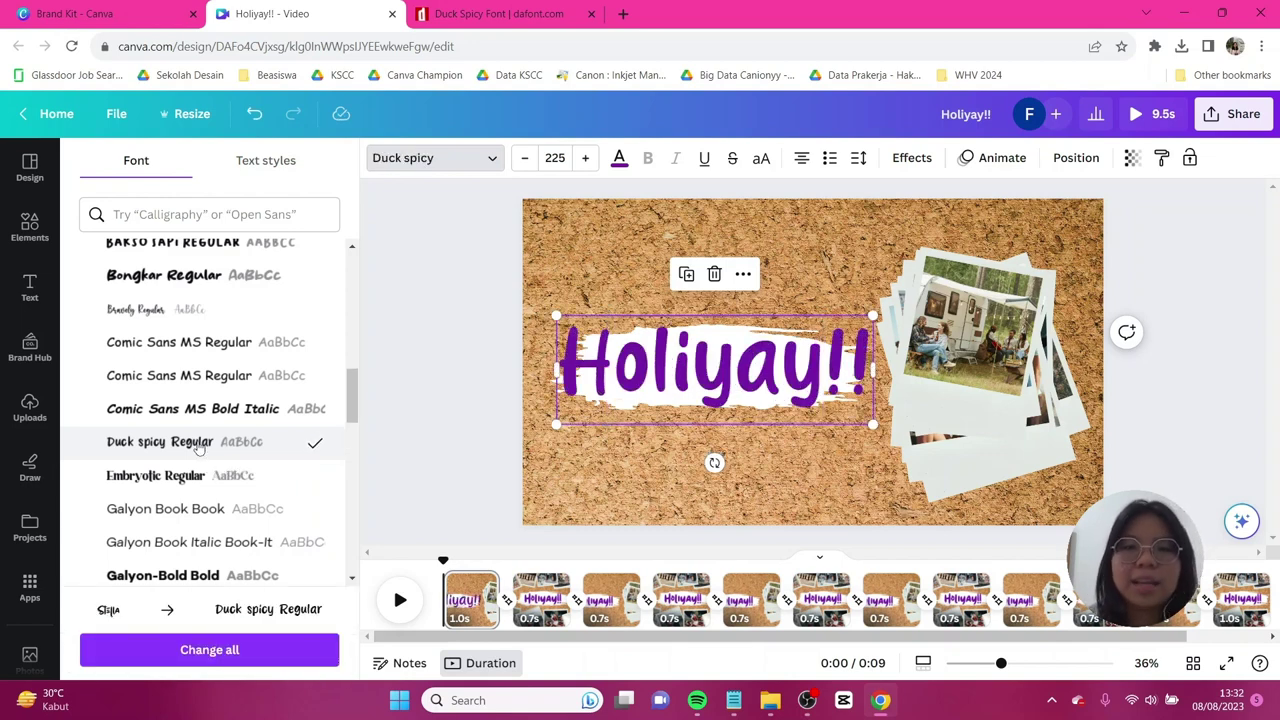